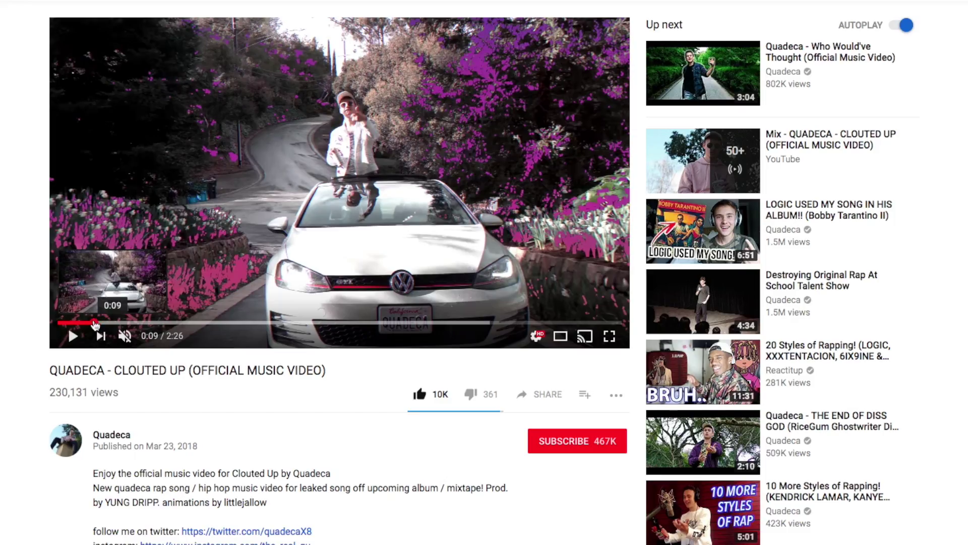
Play the Clouted Up music video, then jump back to about 0:10 and resume playback
left_click(71, 337)
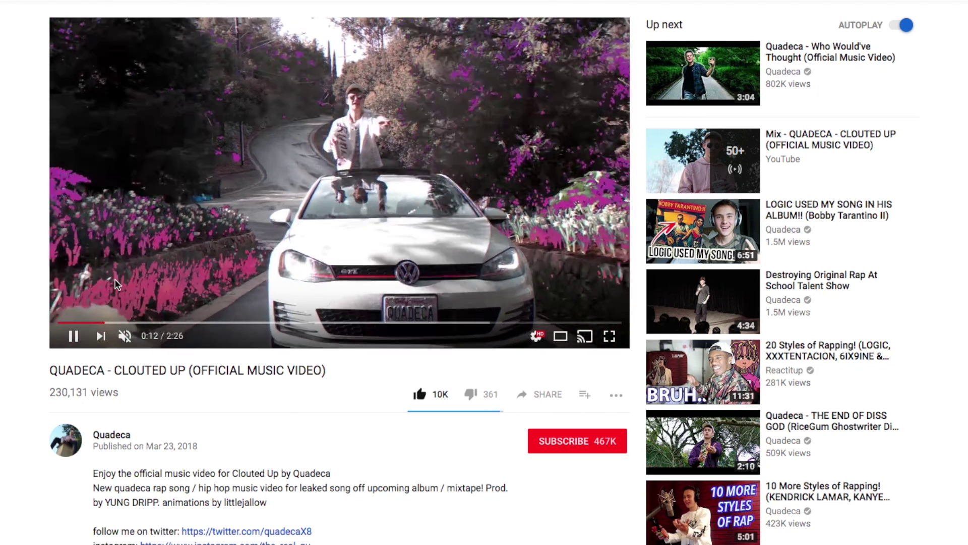
left_click(115, 284)
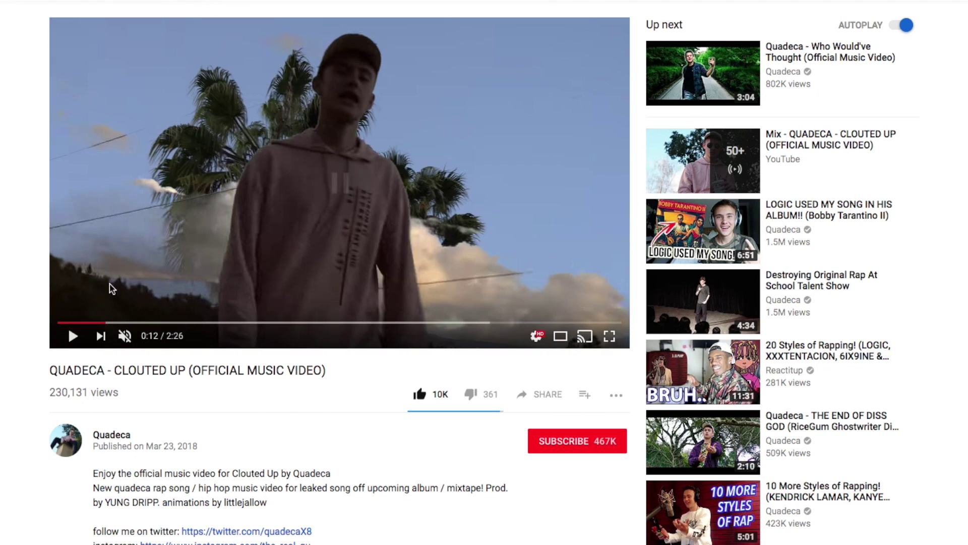
left_click(103, 321)
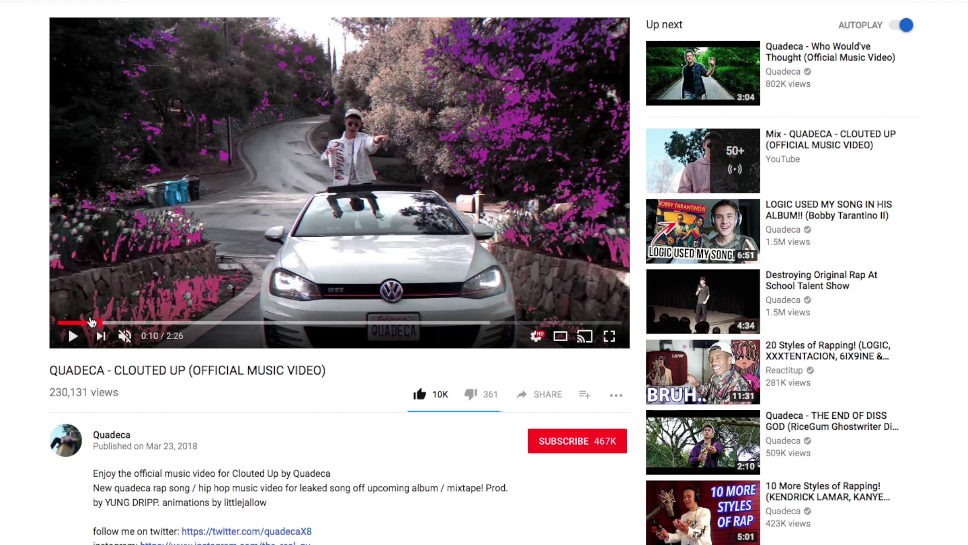
left_click(73, 337)
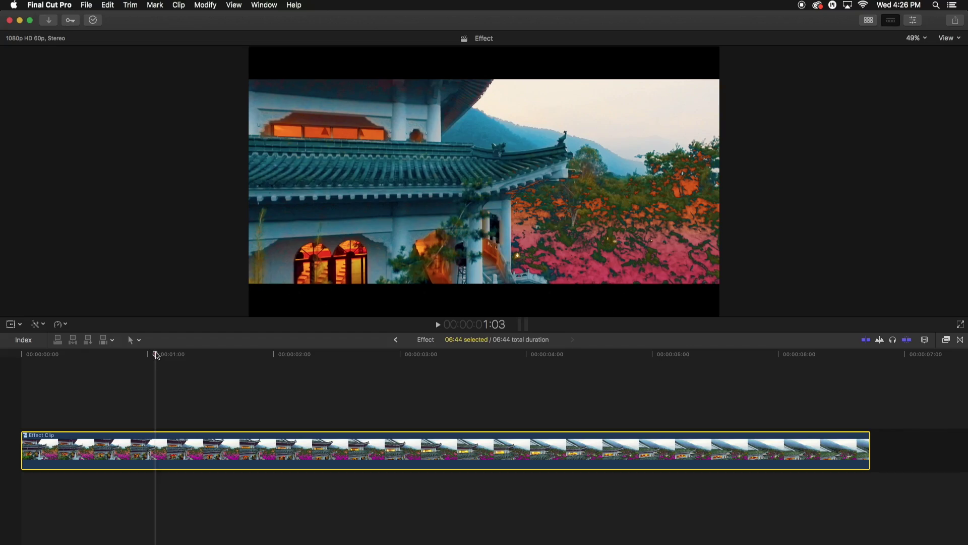
Stop playback and replay the finished Effect project from the start
left_click(164, 359)
left_click(27, 361)
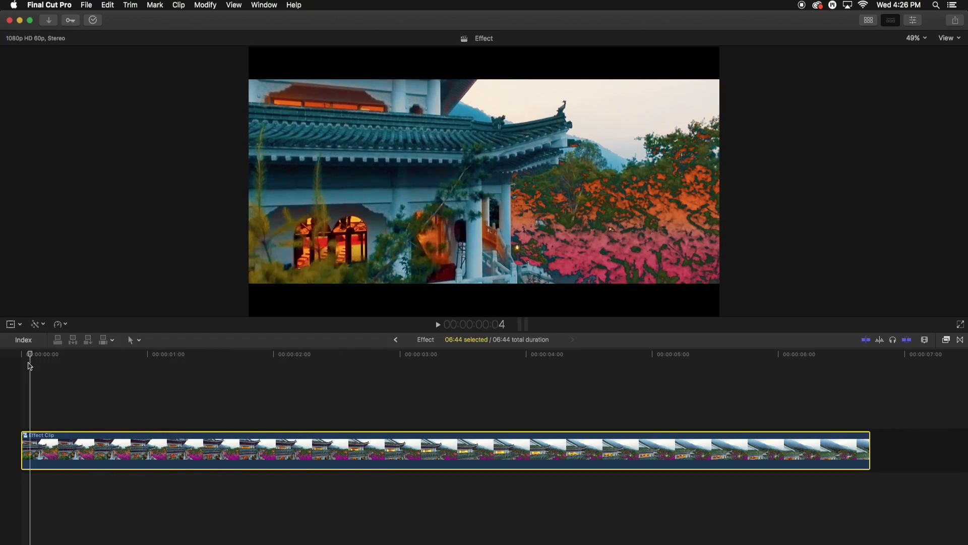
key("space")
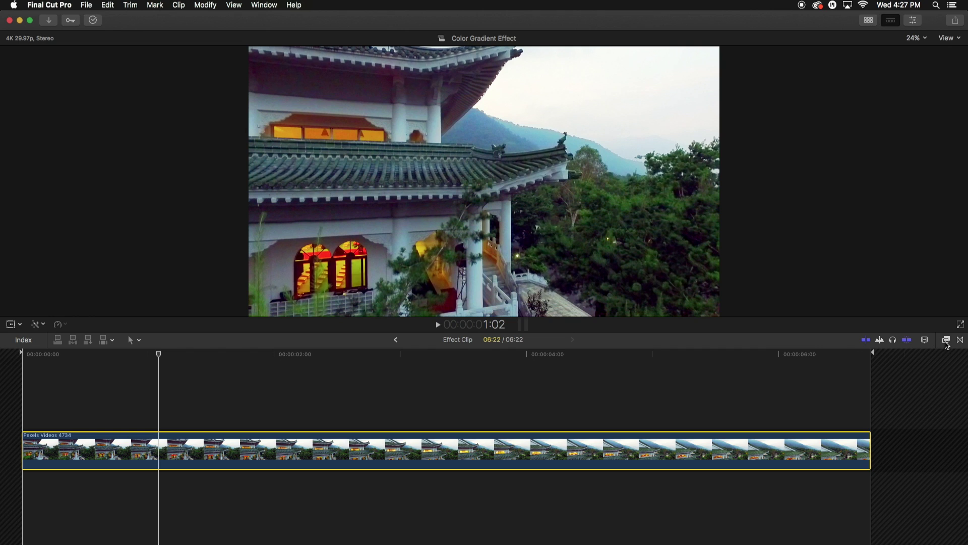
Bring up the Titles and Generators browser showing the list of generators
left_click(947, 340)
left_click(946, 341)
left_click(867, 22)
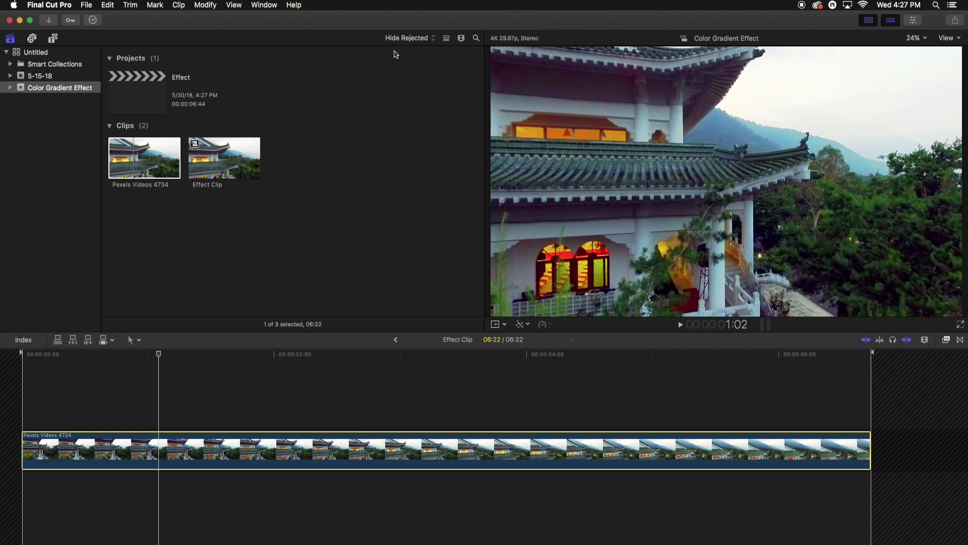
left_click(872, 23)
left_click(871, 25)
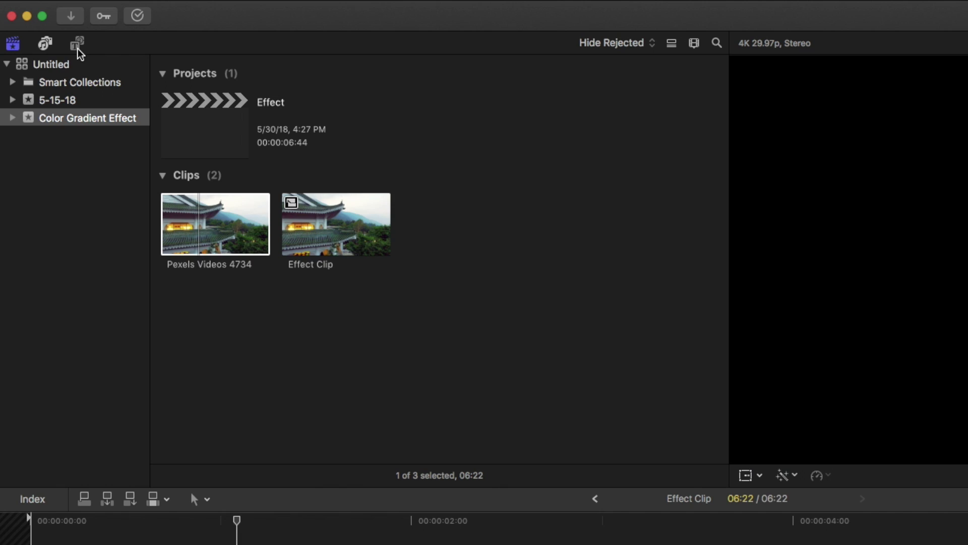
left_click(53, 41)
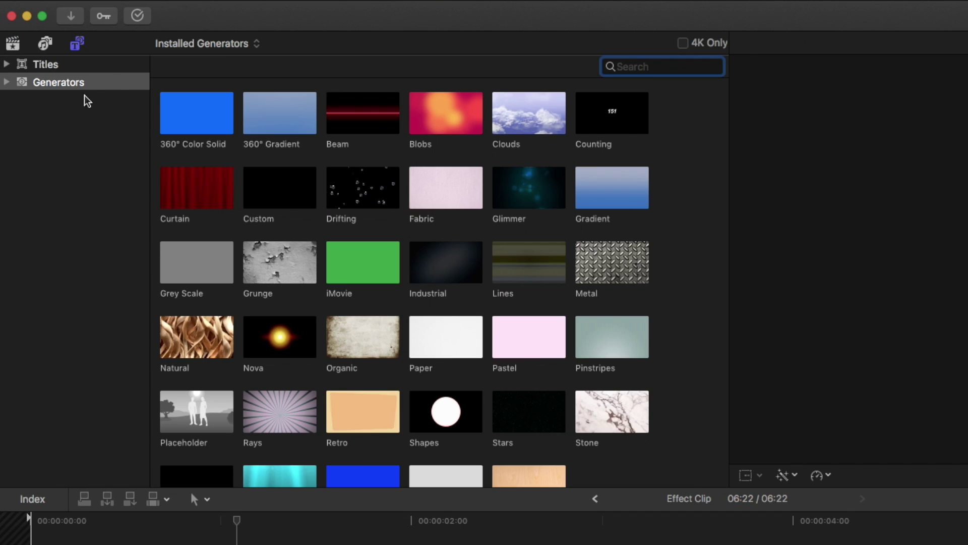
left_click(68, 85)
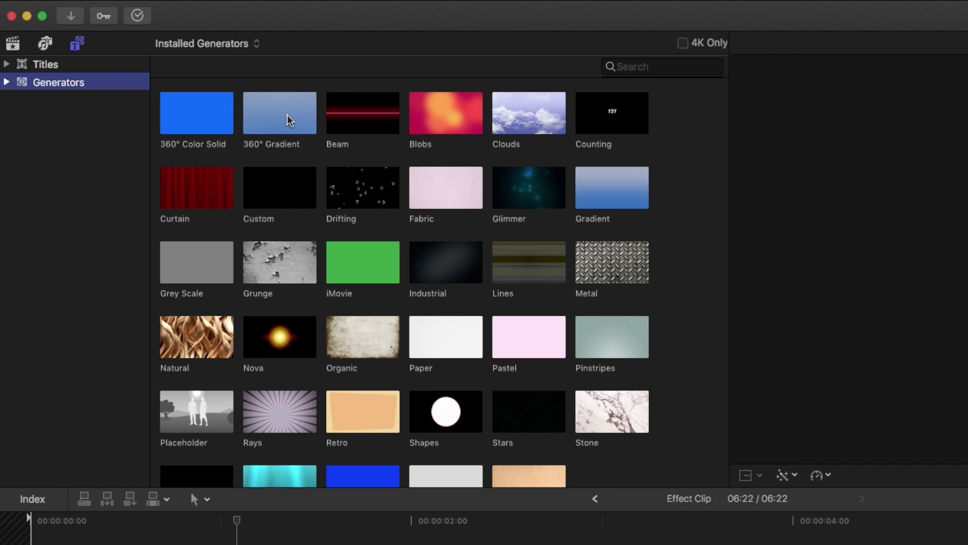
Place the Gradient generator below the temple clip, trimmed to end at 06:22
left_click_drag(608, 229, 10, 544)
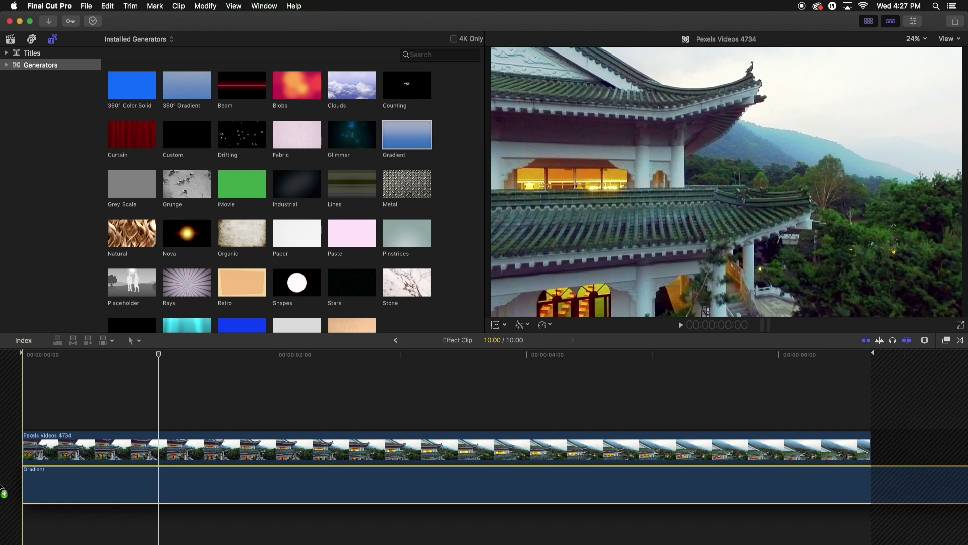
left_click_drag(3, 492, 4, 494)
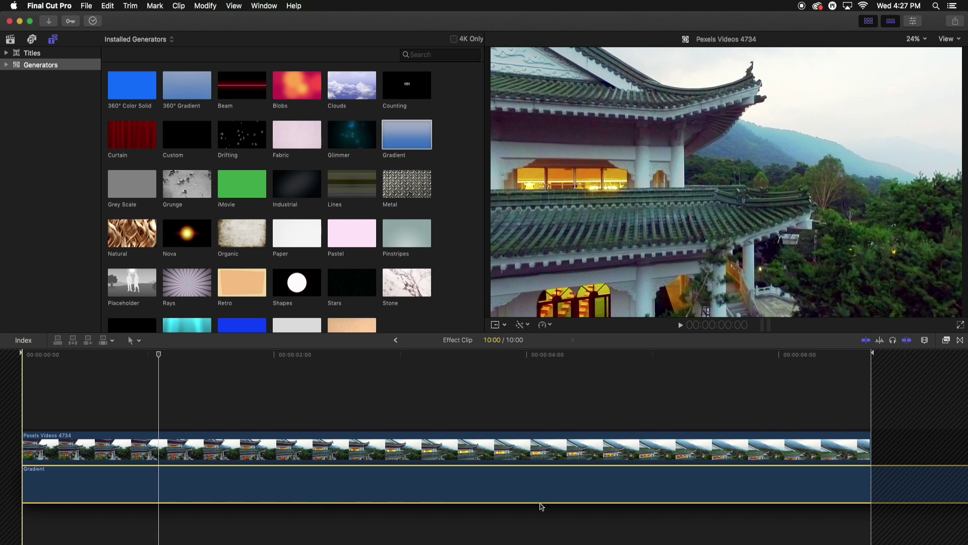
key("ctrl+super+1")
key("shift+z")
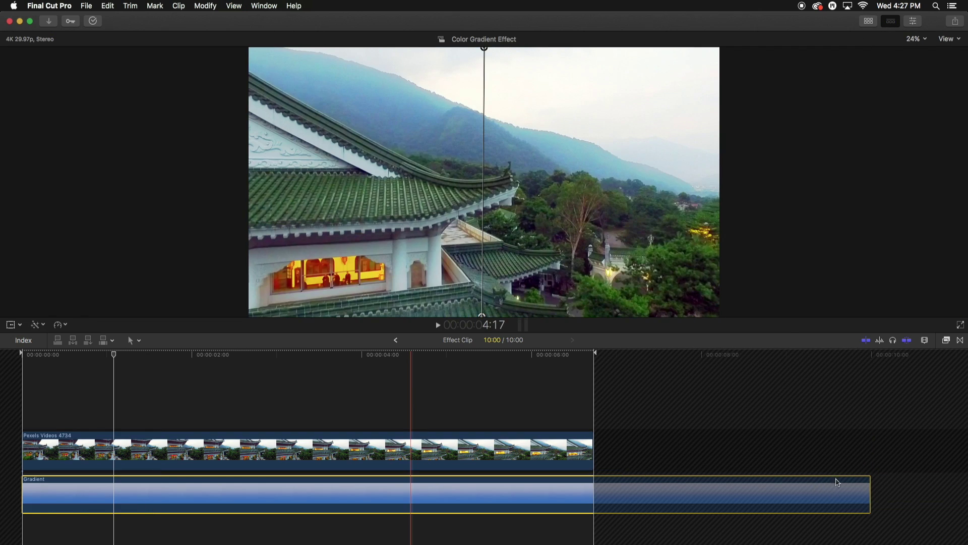
left_click_drag(869, 489, 589, 487)
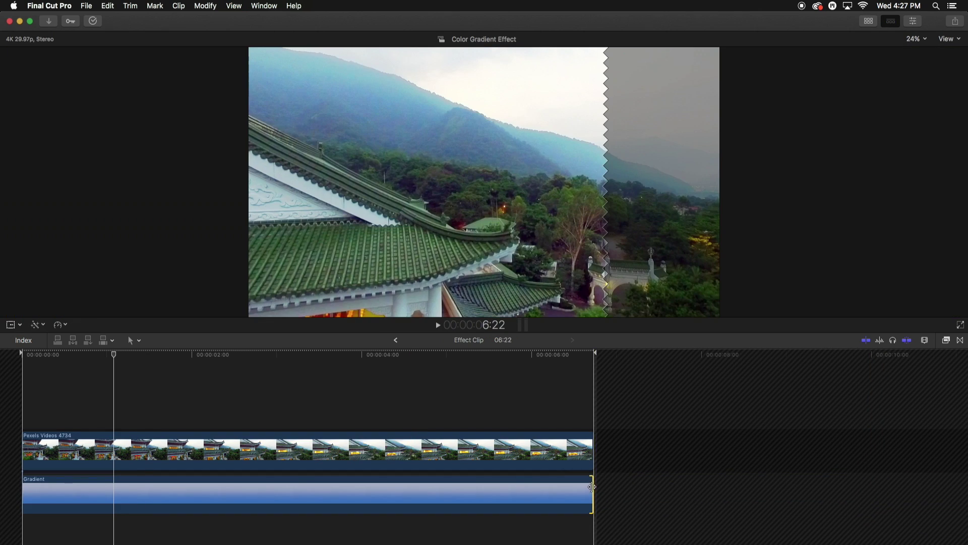
key("shift+z")
left_click(414, 365)
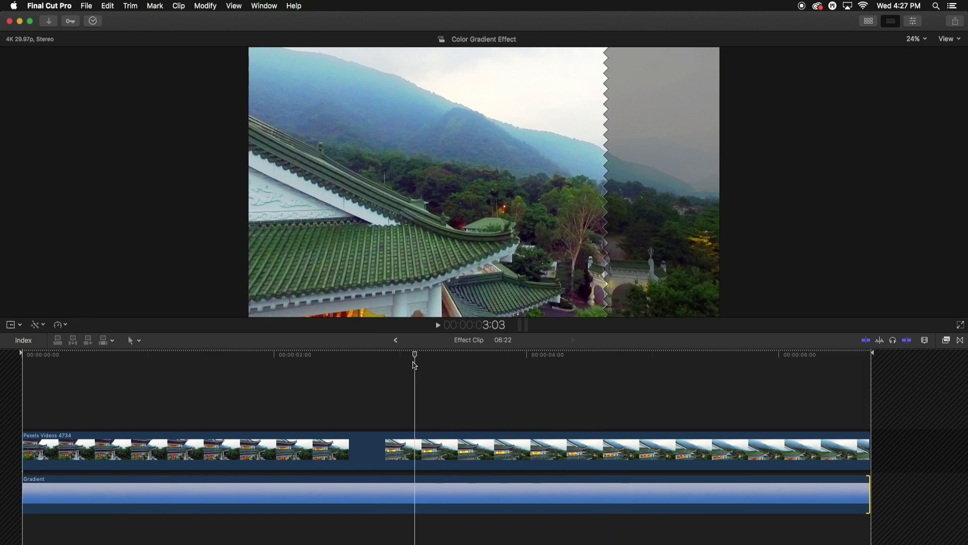
left_click(414, 494)
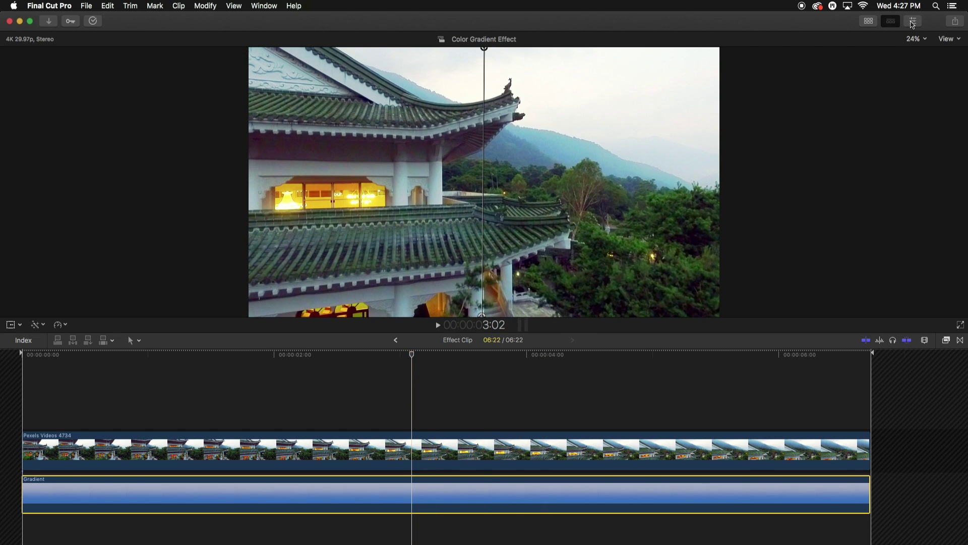
Show the Gradient's parameters, keep Type Linear, and open Color 1's colour picker
left_click(913, 22)
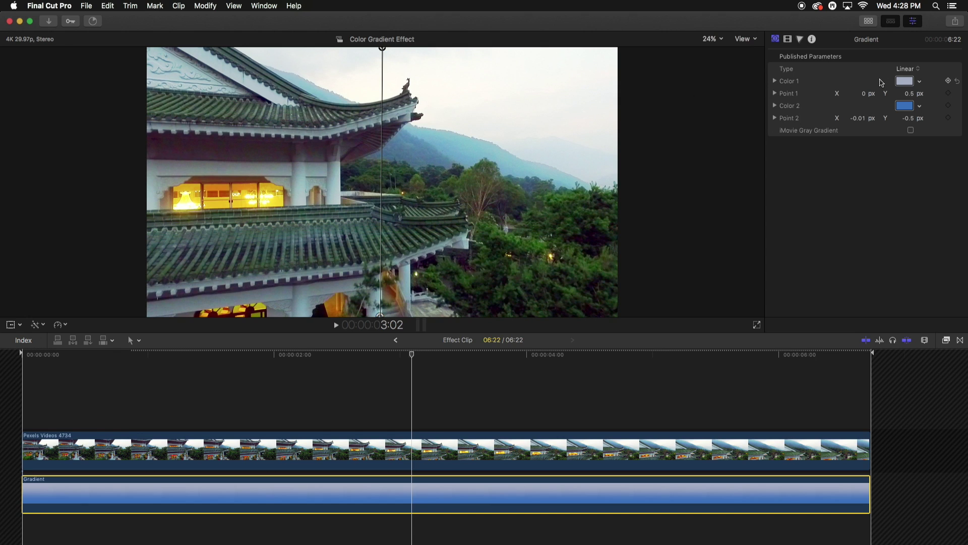
left_click(908, 69)
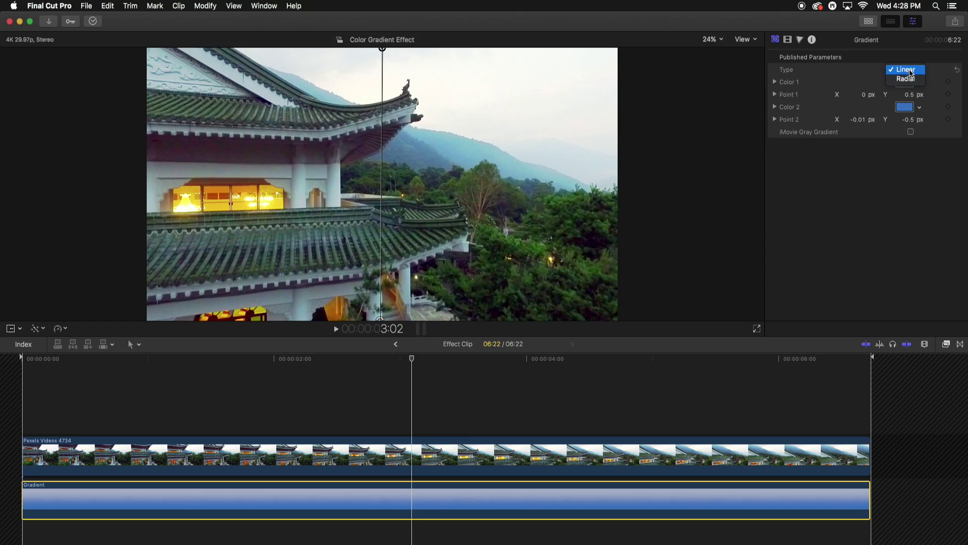
left_click(776, 83)
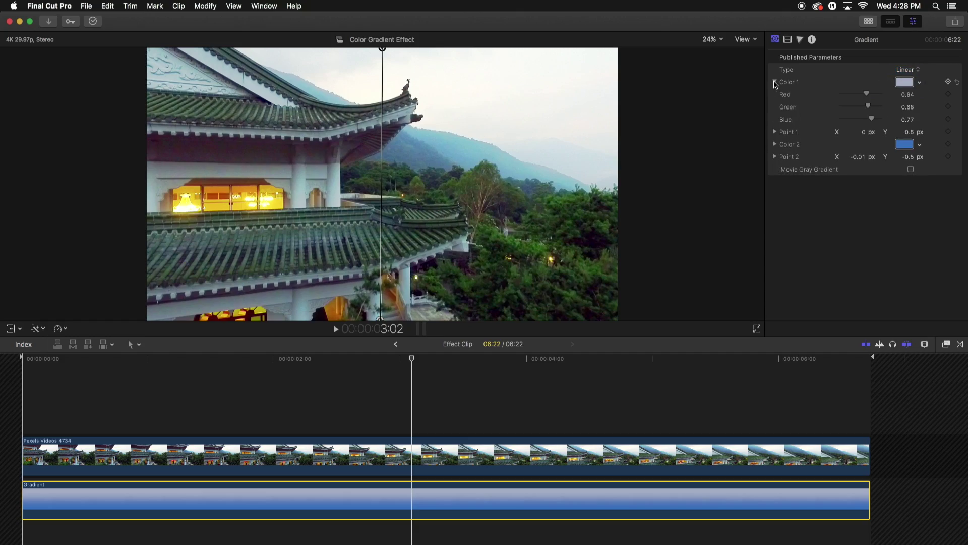
left_click(774, 83)
left_click(775, 83)
left_click(774, 82)
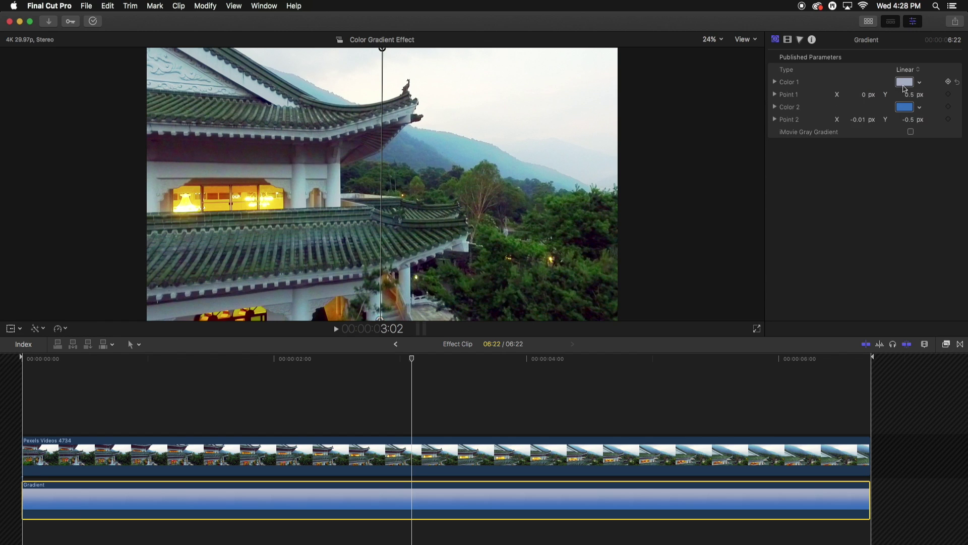
left_click(906, 83)
Set the Gradient's Color 1 to a bright orange
left_click_drag(811, 118, 714, 75)
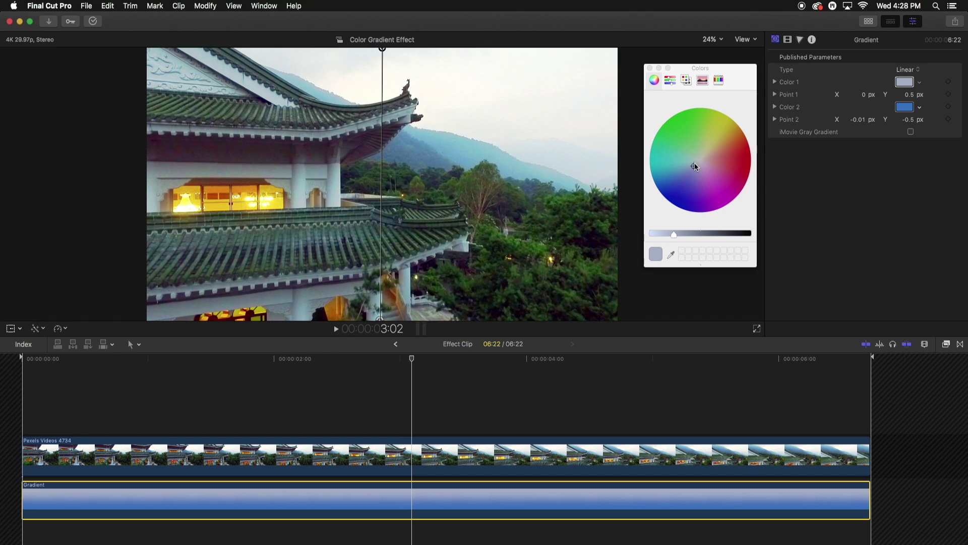
left_click_drag(718, 176, 721, 158)
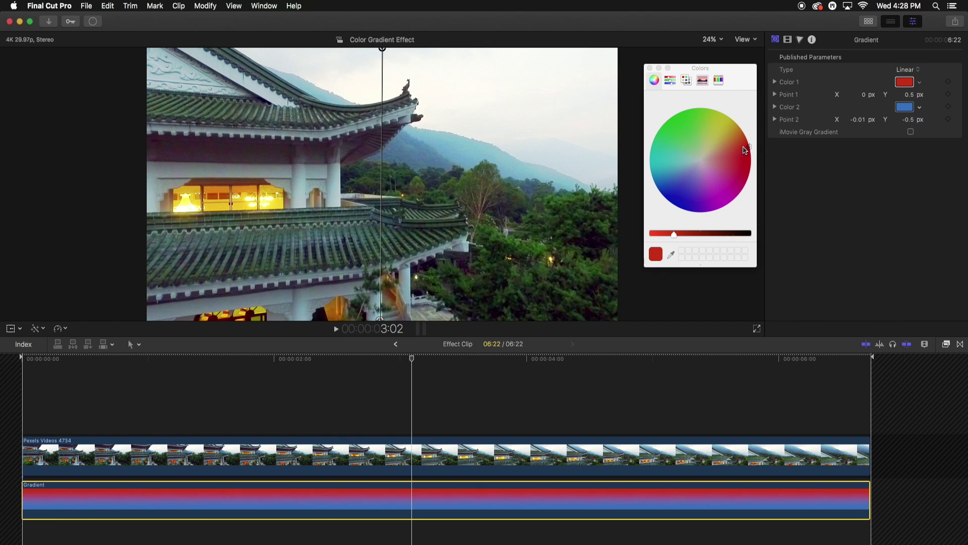
left_click_drag(748, 133, 746, 120)
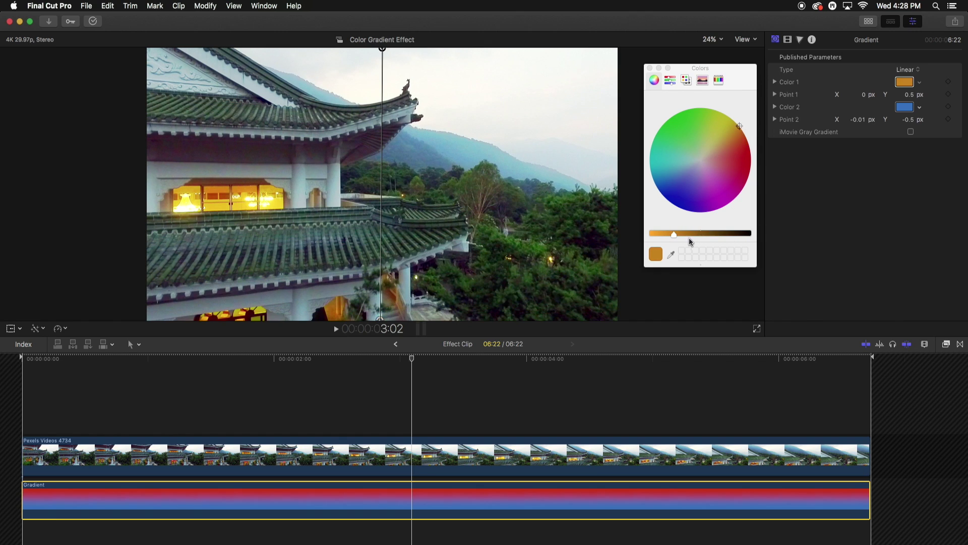
left_click_drag(674, 232, 663, 232)
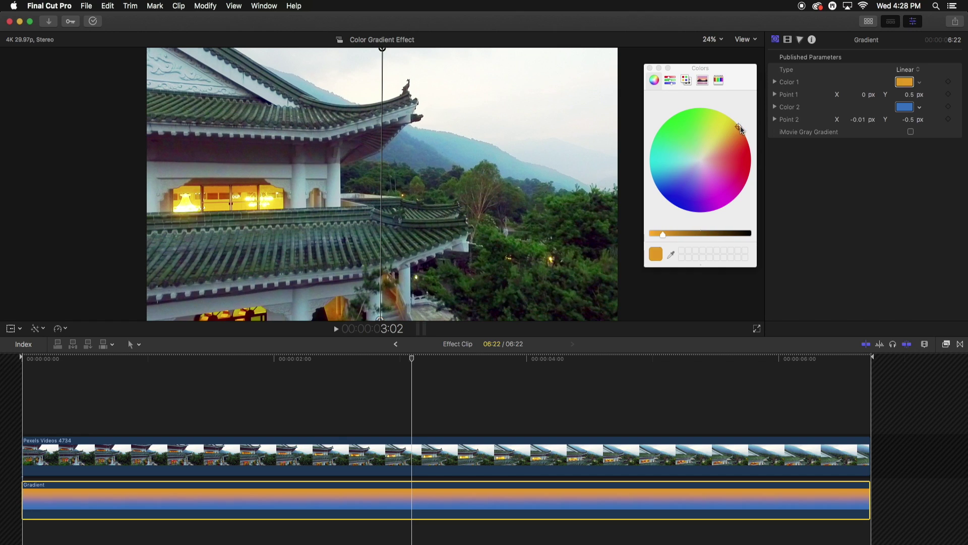
mouse_move(744, 117)
left_mouse_down()
mouse_move(734, 107)
mouse_move(751, 116)
left_mouse_up()
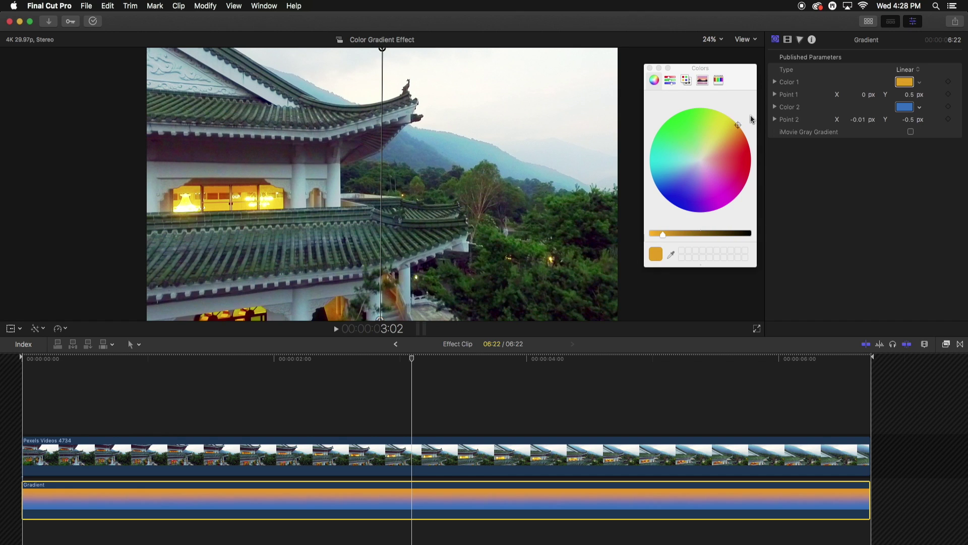
left_click(650, 68)
Set Color 2 to a bright magenta and close the colour picker
left_click(903, 107)
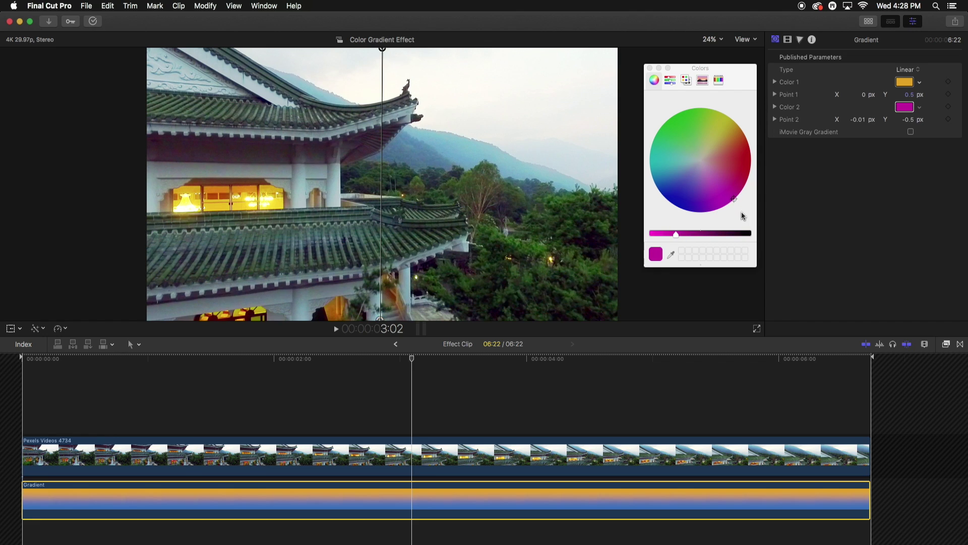
left_click_drag(676, 234, 667, 235)
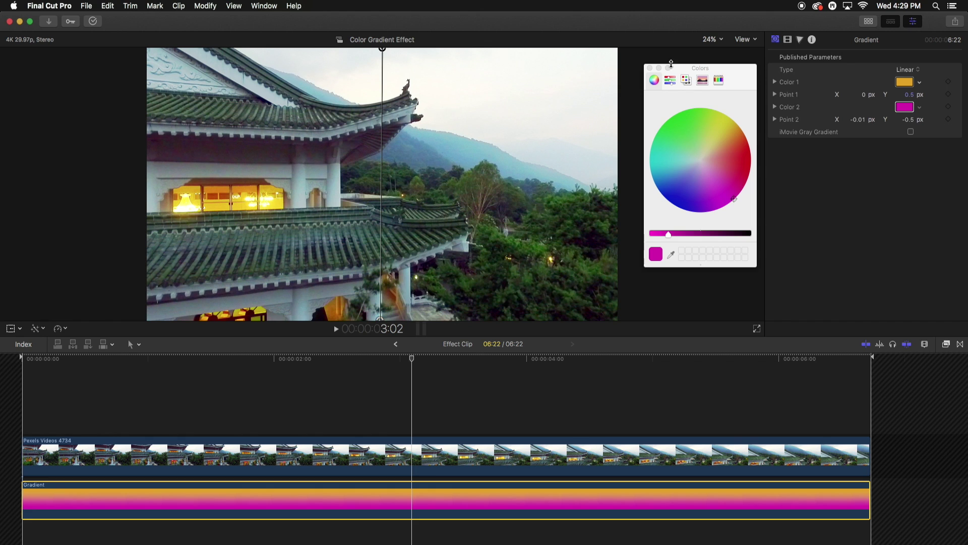
left_click(650, 69)
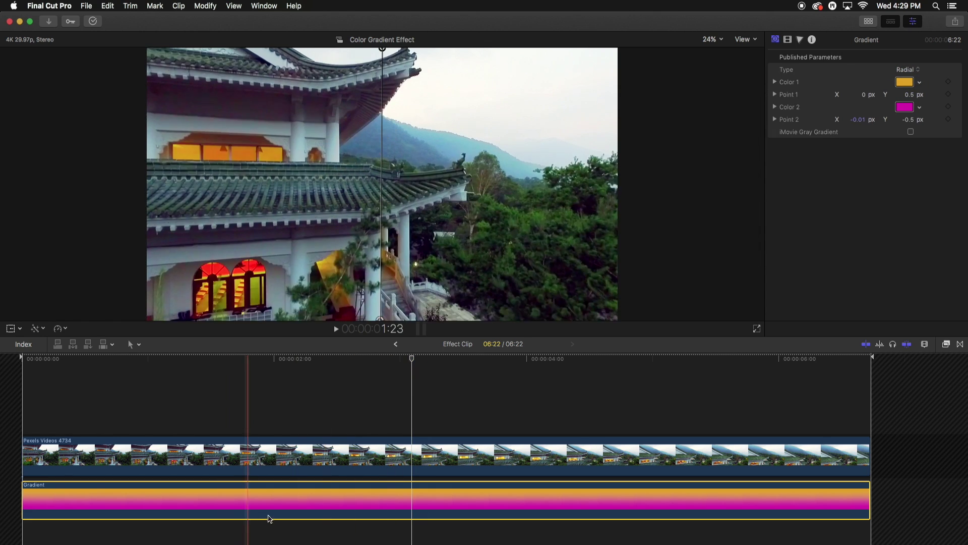
Keep the gradient Type Linear, leaving iMovie Gray Gradient off after trying it
left_click(899, 74)
left_click(908, 62)
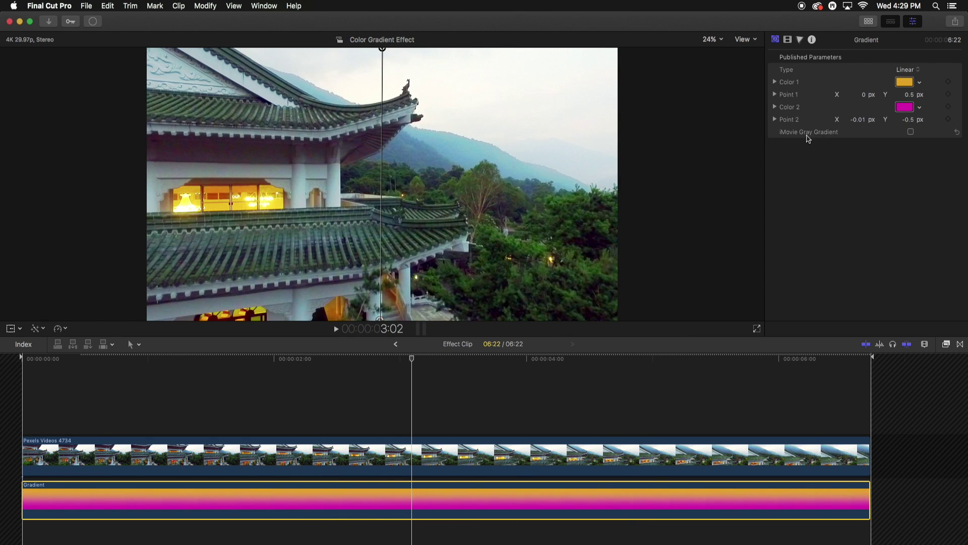
left_click(910, 133)
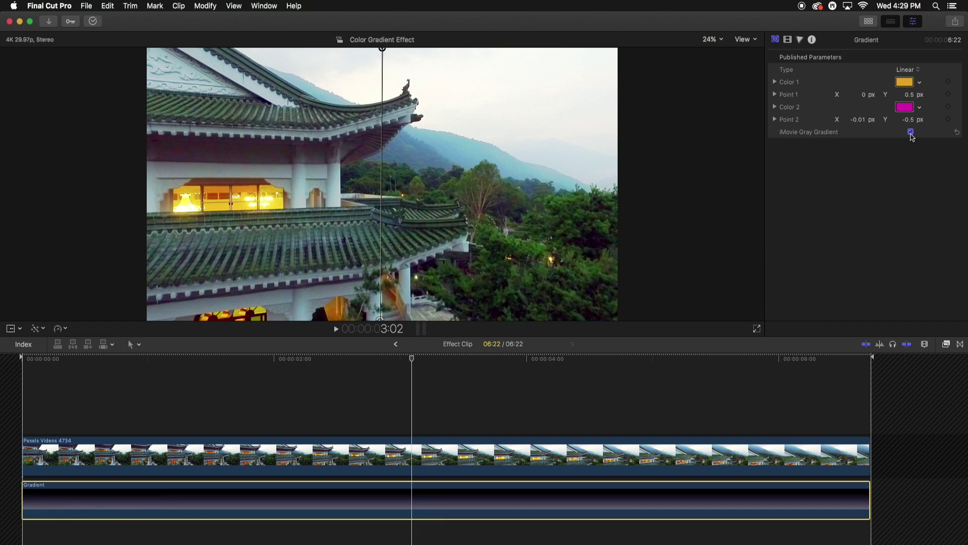
left_click(911, 133)
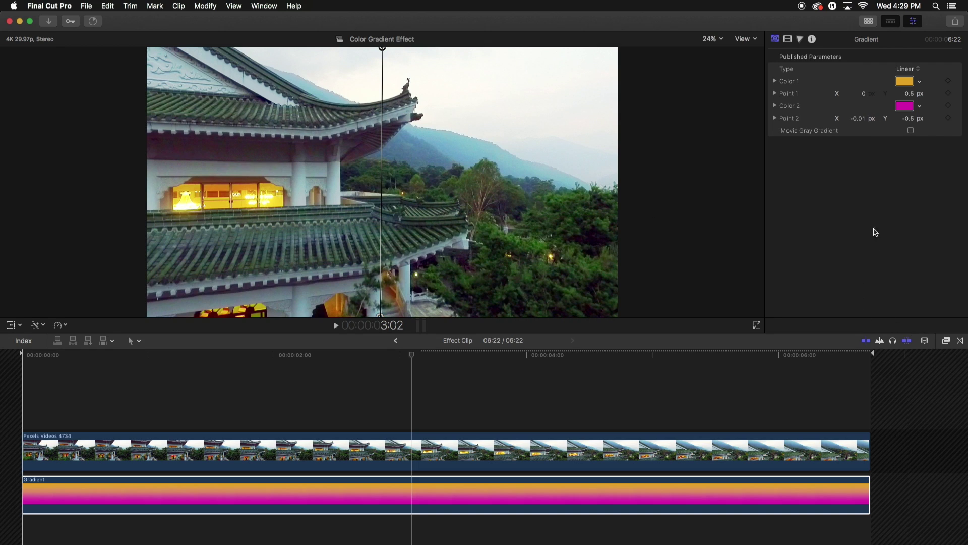
Hide the Inspector and search the Effects browser for 'luma' to find Luma Keyer
left_click(913, 21)
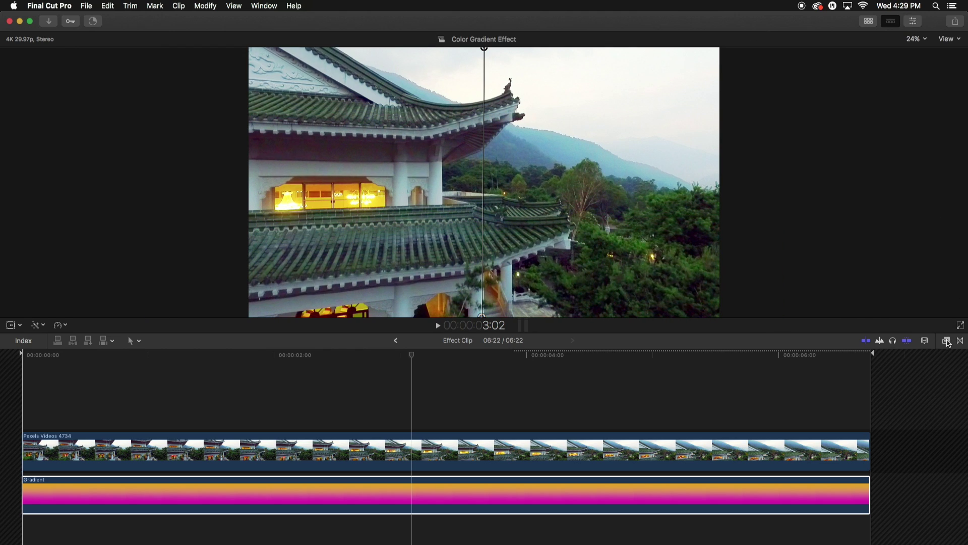
left_click(947, 341)
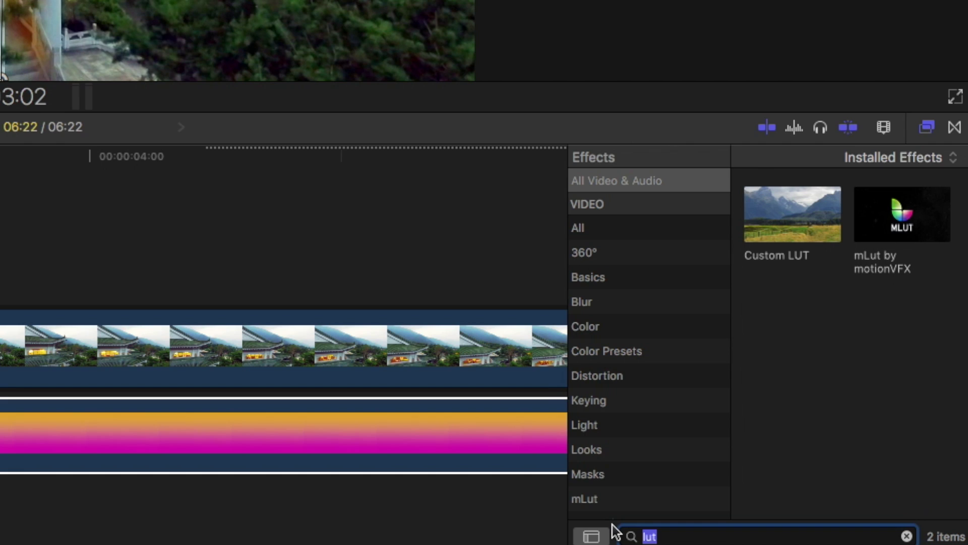
type("luma fade")
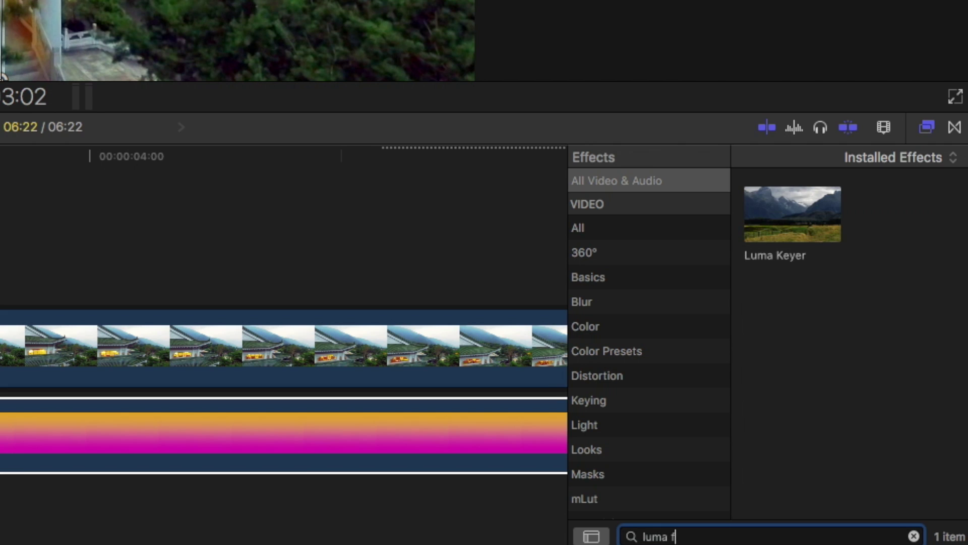
key("BackSpace")
key("BackSpace")
key("BackSpace")
key("BackSpace")
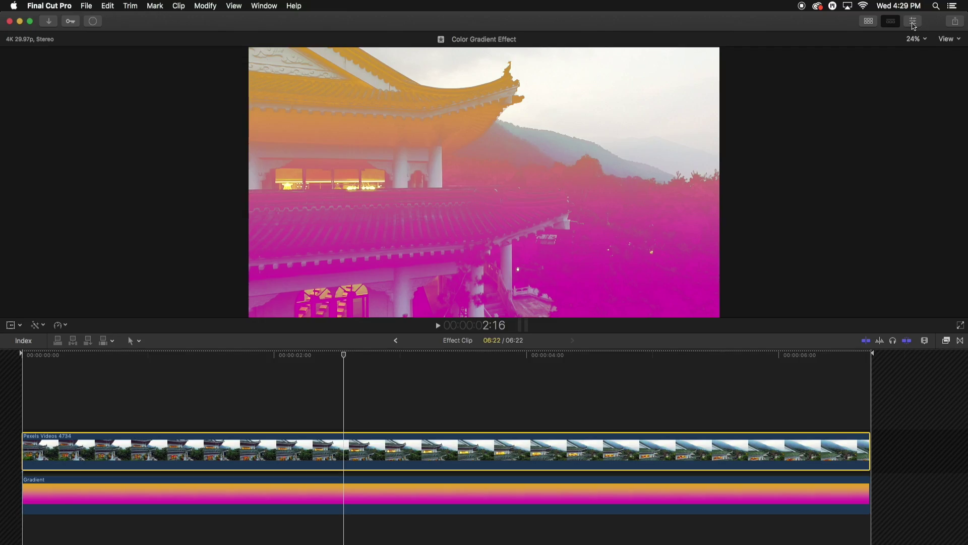
Narrow the Luma Keyer's luma range so the gradient shows mainly through darker foliage
left_click(913, 21)
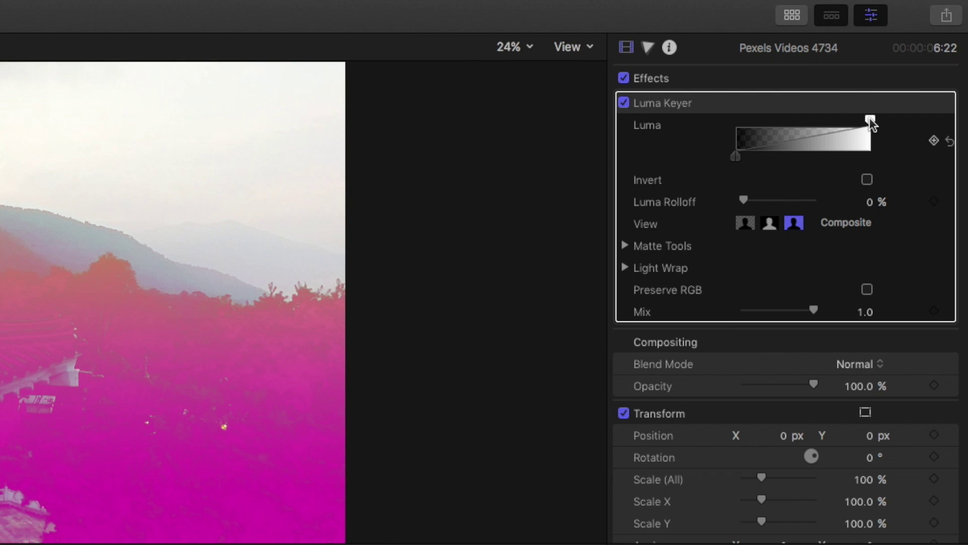
left_click_drag(870, 116, 798, 114)
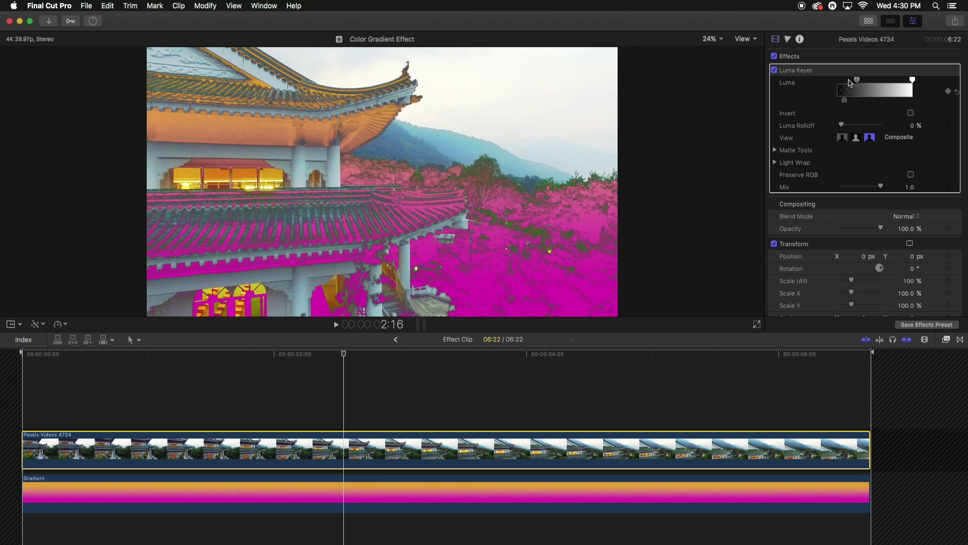
mouse_move(850, 83)
left_mouse_down()
mouse_move(895, 83)
mouse_move(857, 81)
mouse_move(843, 101)
left_mouse_up()
left_click_drag(857, 79, 845, 102)
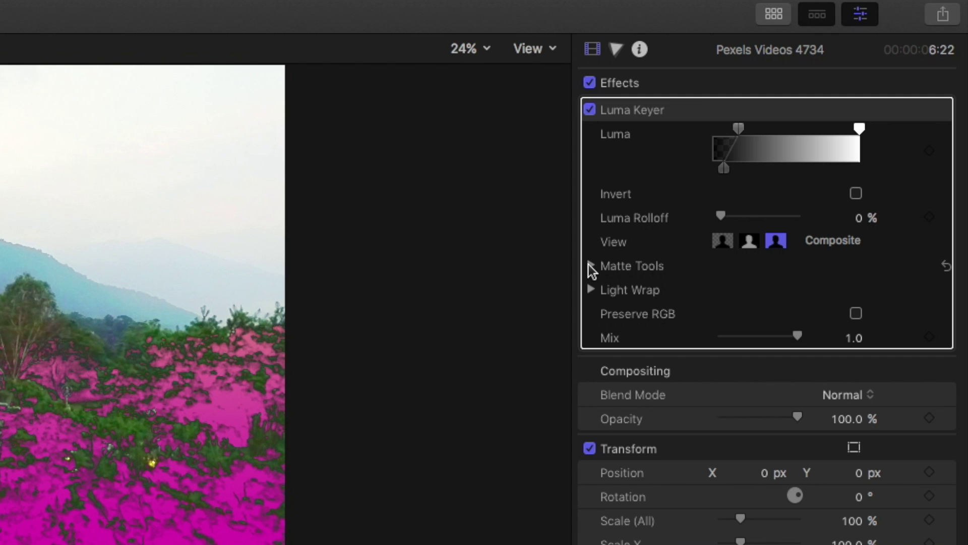
Set Matte Tools to Fill Holes 0.32, Edge Distance 0, white point 0.75, Soften 0.24
left_click(591, 266)
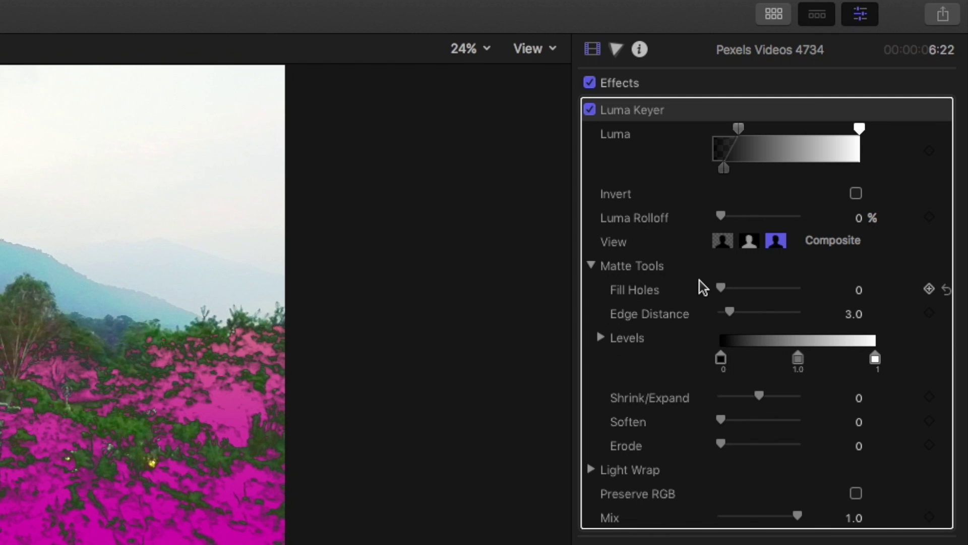
scroll(655, 277, "down", 2)
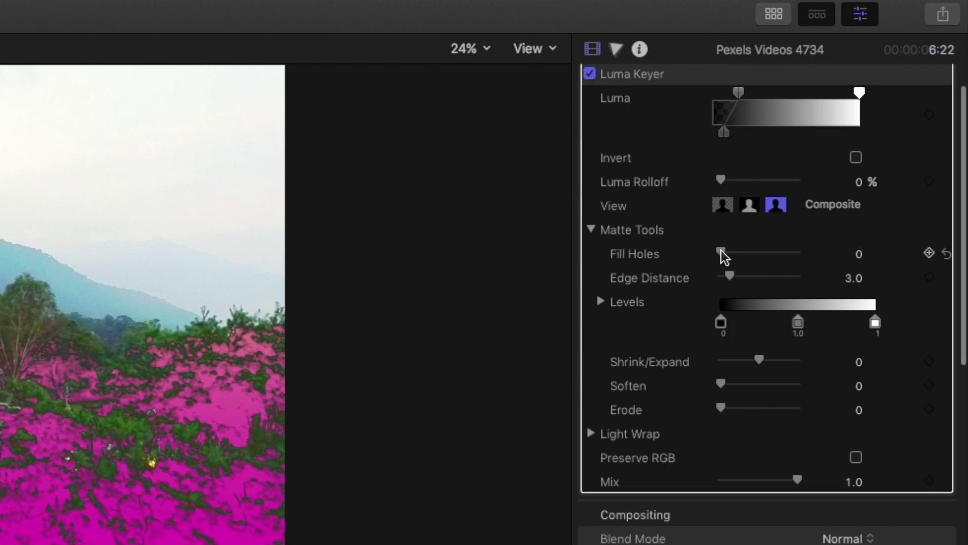
left_click_drag(755, 256, 729, 256)
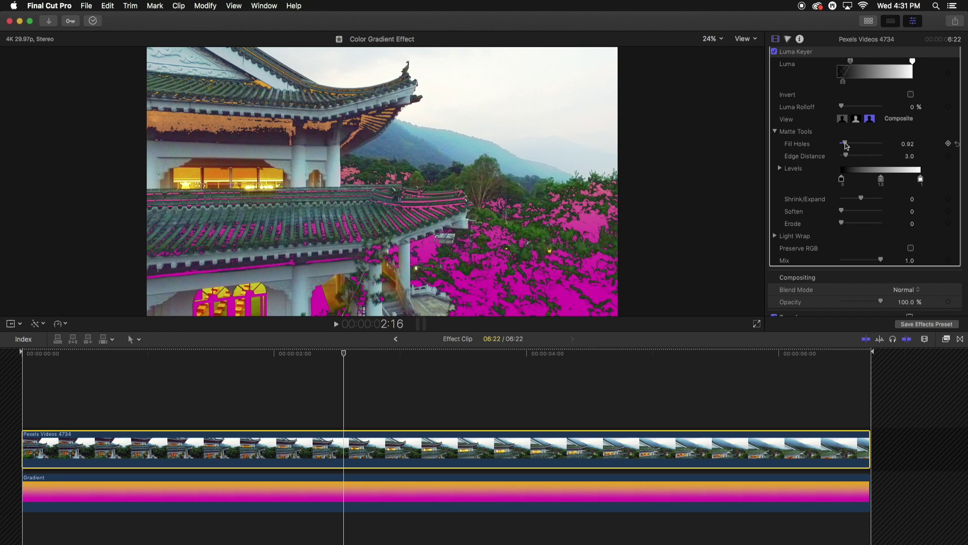
left_click_drag(847, 146, 845, 146)
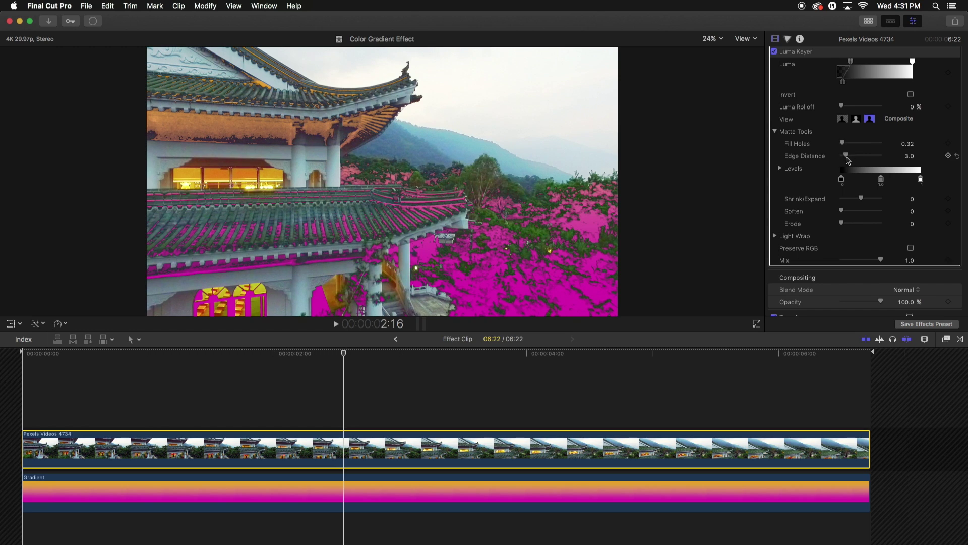
mouse_move(858, 158)
left_mouse_down()
mouse_move(872, 156)
mouse_move(841, 157)
left_mouse_up()
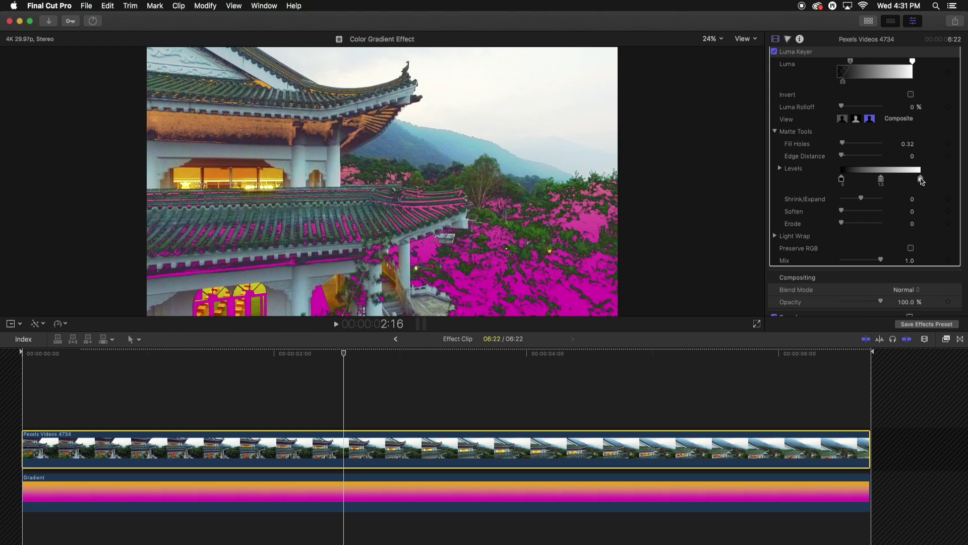
left_click_drag(917, 180, 828, 180)
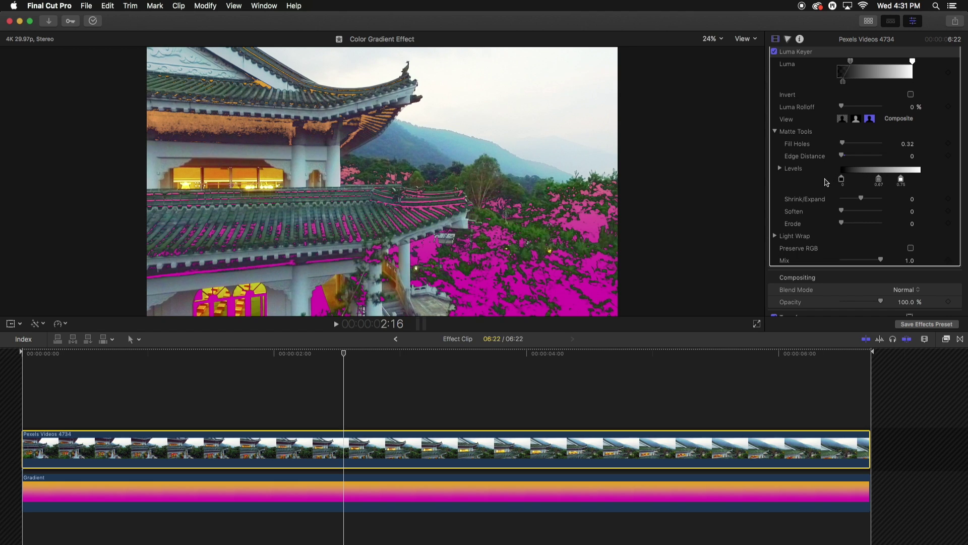
scroll(828, 183, "down", 3)
left_click_drag(860, 180, 828, 194)
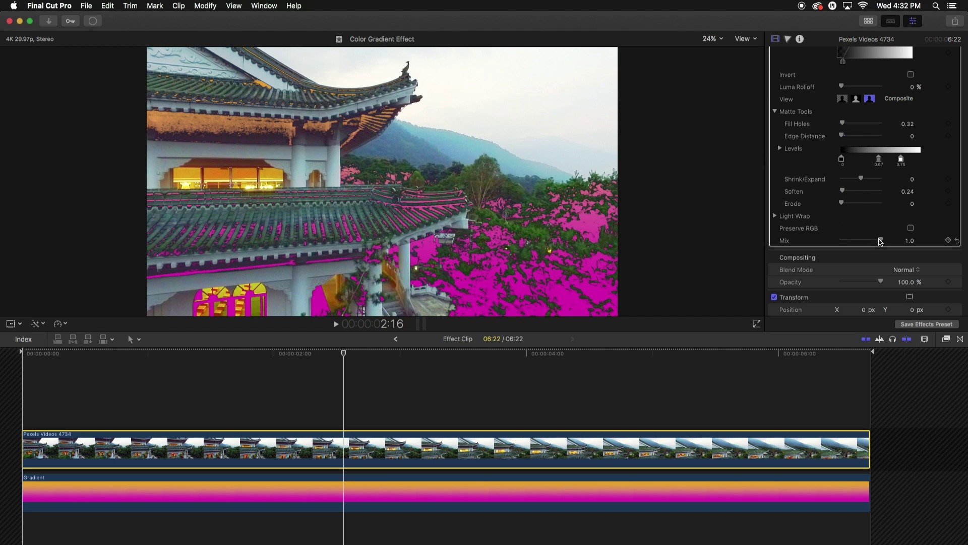
Preview the key at low Mix, scrub to an earlier frame, and test Fill Holes
left_click_drag(860, 242, 882, 242)
scroll(832, 202, "up", 2)
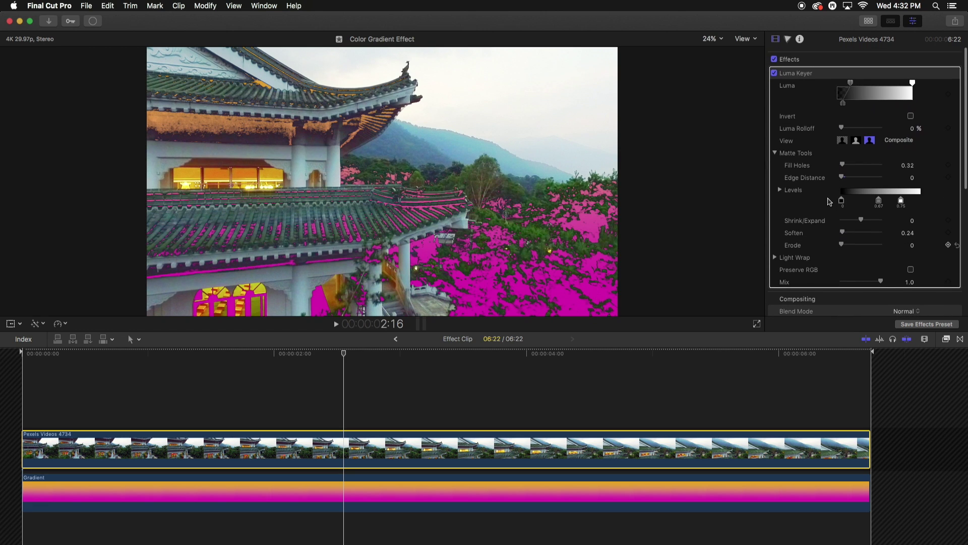
left_click_drag(152, 372, 136, 357)
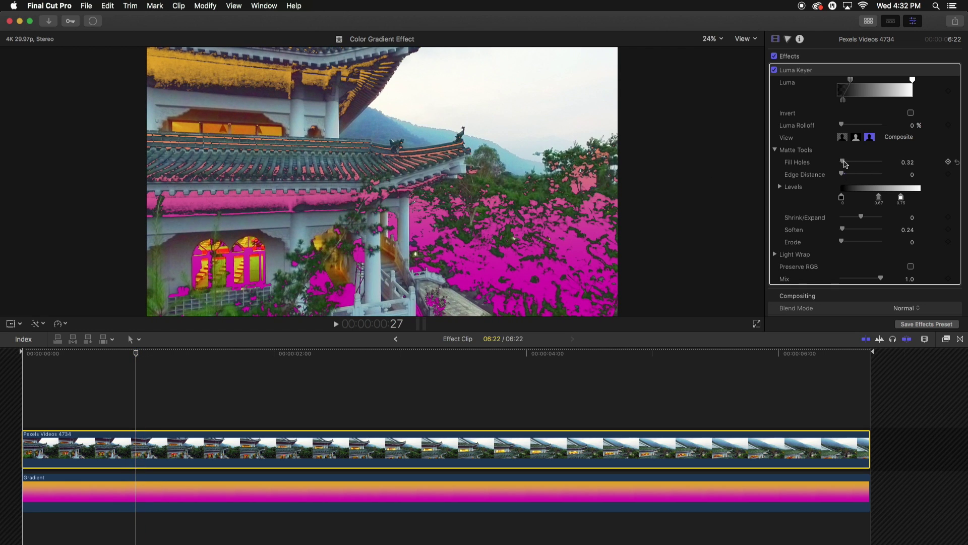
left_click_drag(847, 162, 841, 164)
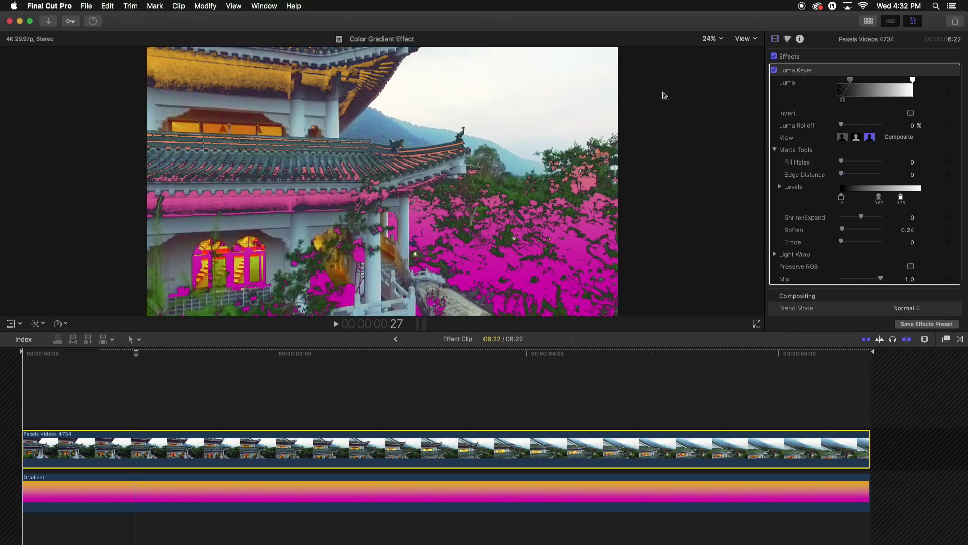
Show the Luma Keyer settings again in the Inspector, then hide them
left_click(912, 21)
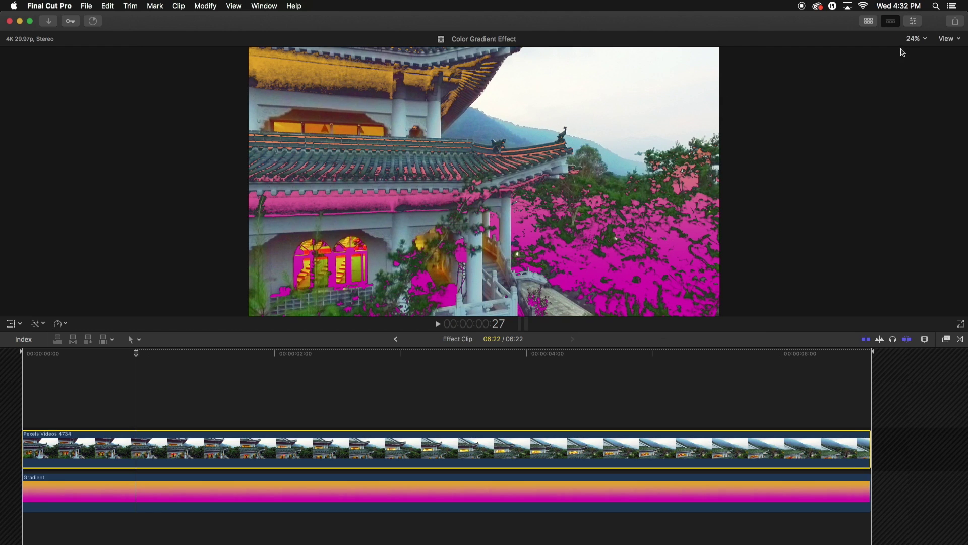
key("super+4")
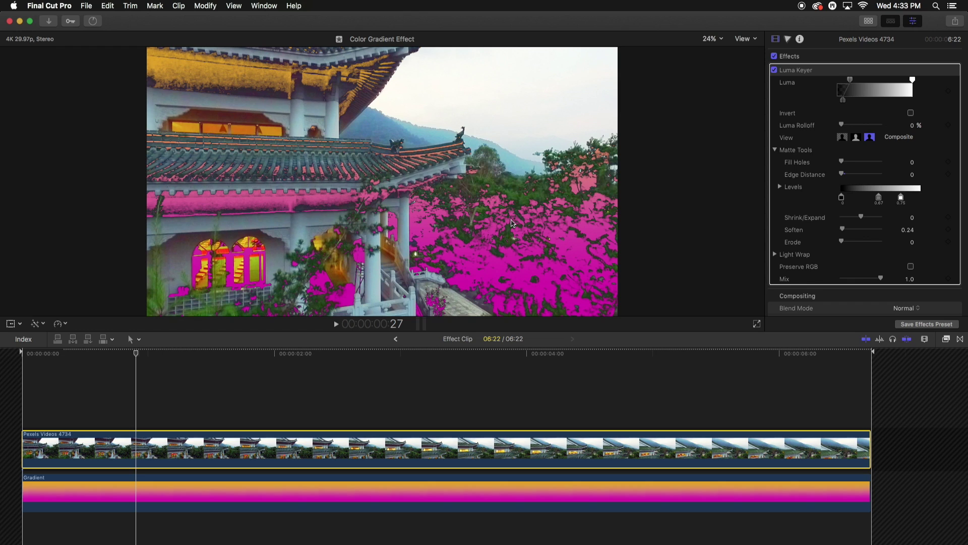
key("super+4")
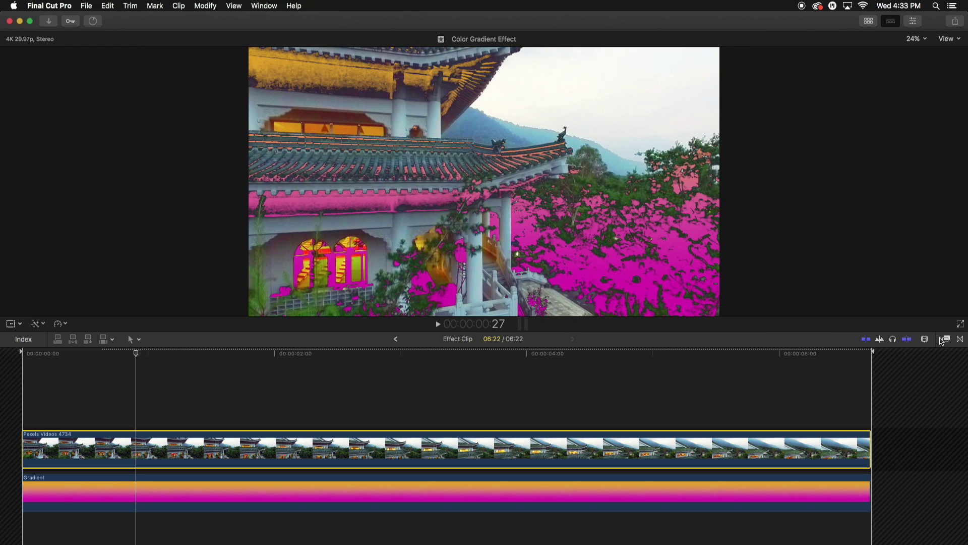
Search the effects for 'mask' and apply Draw Mask to the temple clip
left_click(945, 339)
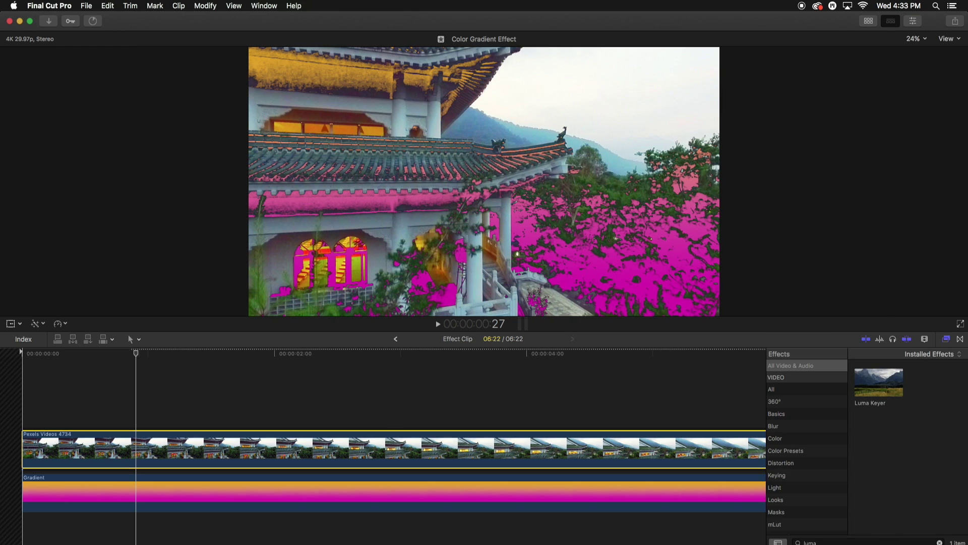
left_click(940, 542)
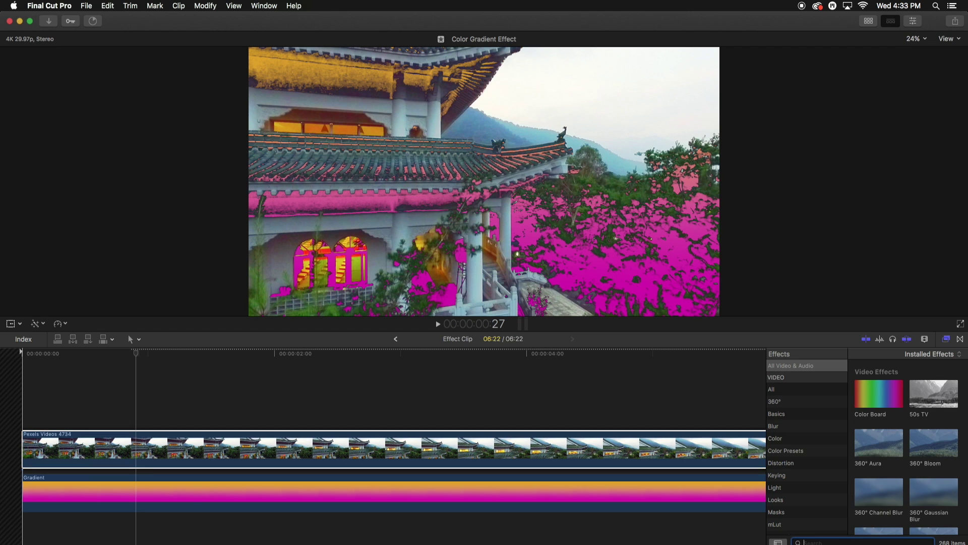
type("mask")
left_click_drag(878, 382, 635, 455)
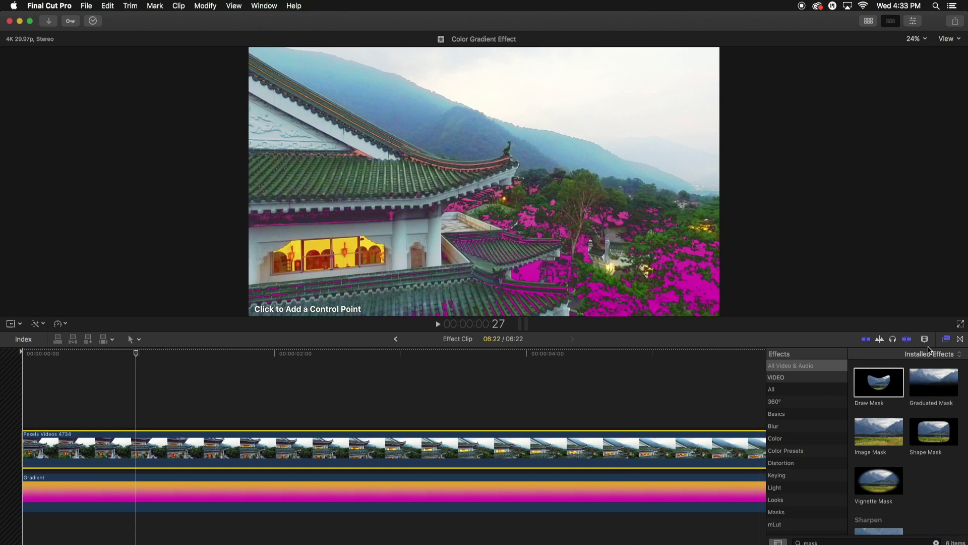
left_click(946, 342)
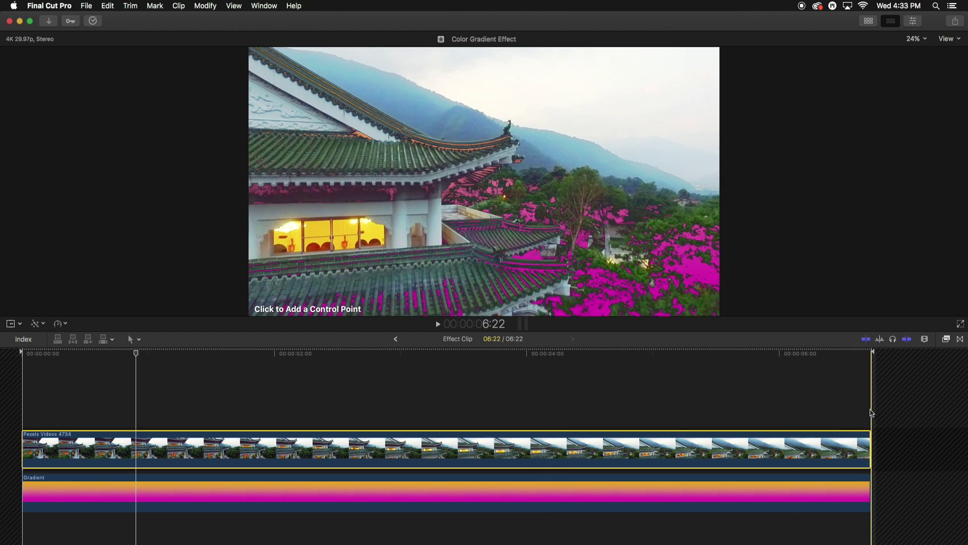
Duplicate the temple clip onto the track above, aligned at its start, and fit the timeline
left_click_drag(873, 402, 953, 403)
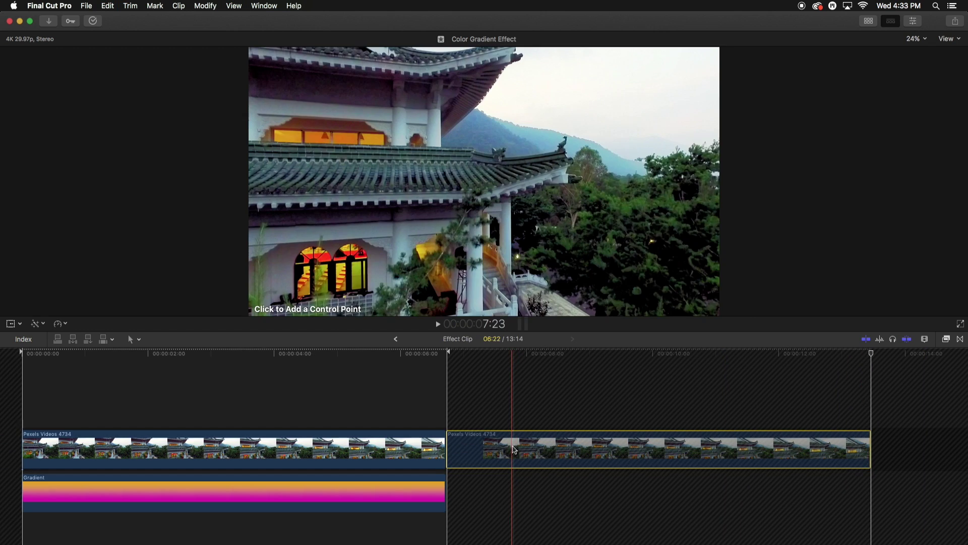
left_click_drag(509, 444, 65, 393)
key("shift+z")
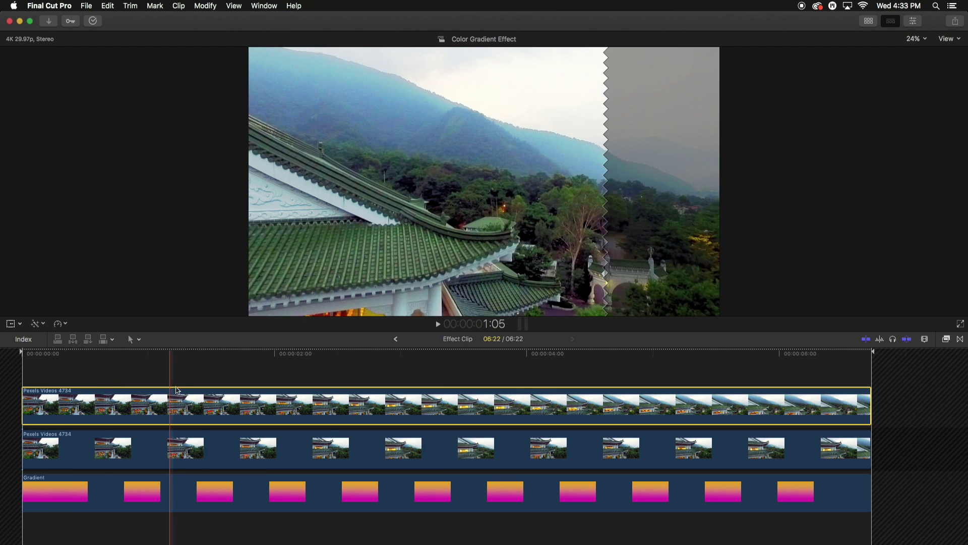
Switch off all effects on the upper temple copy so it shows plain footage
left_click(225, 397)
left_click(228, 397)
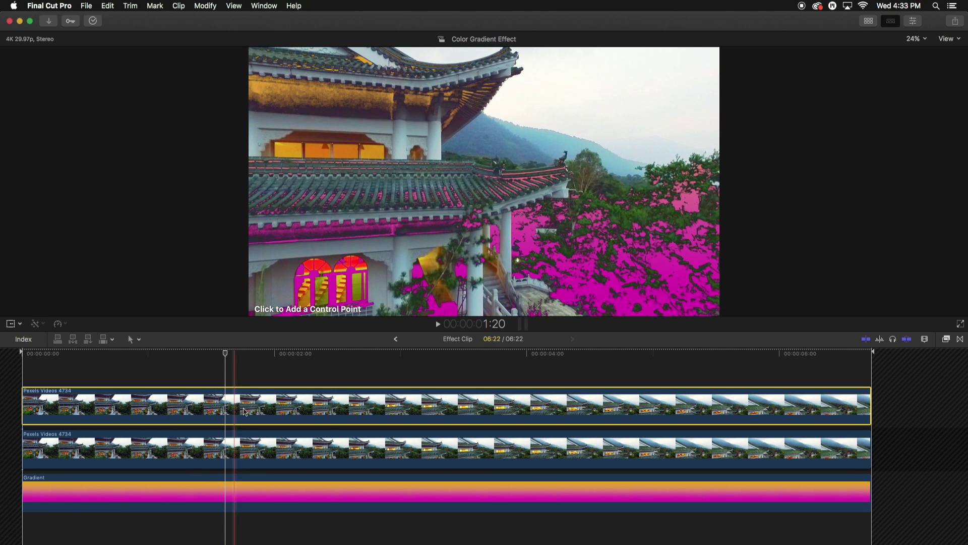
left_click(913, 21)
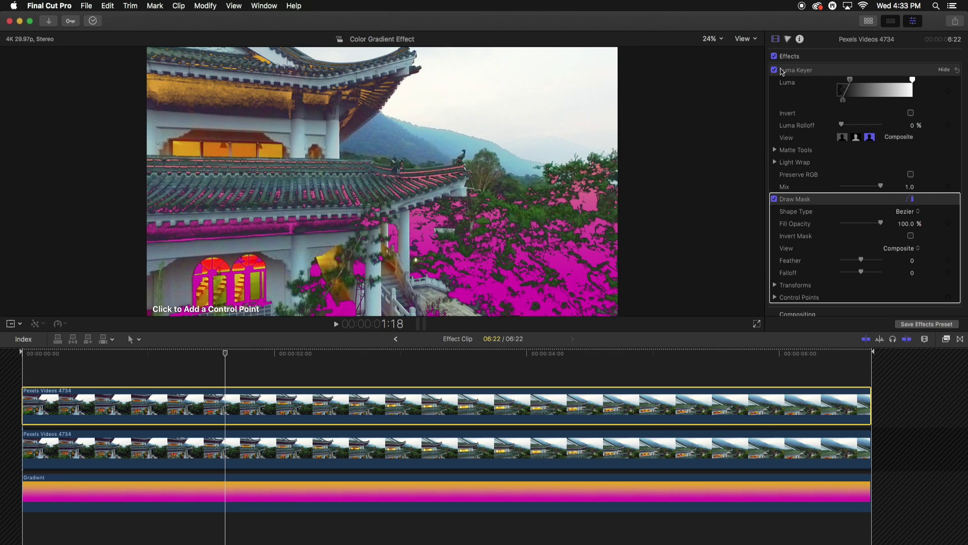
left_click(774, 56)
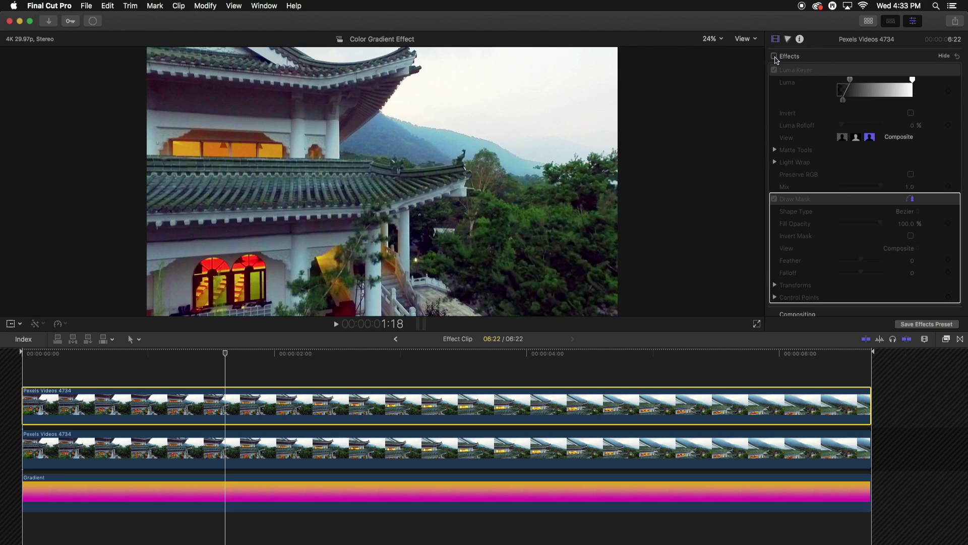
key("super+4")
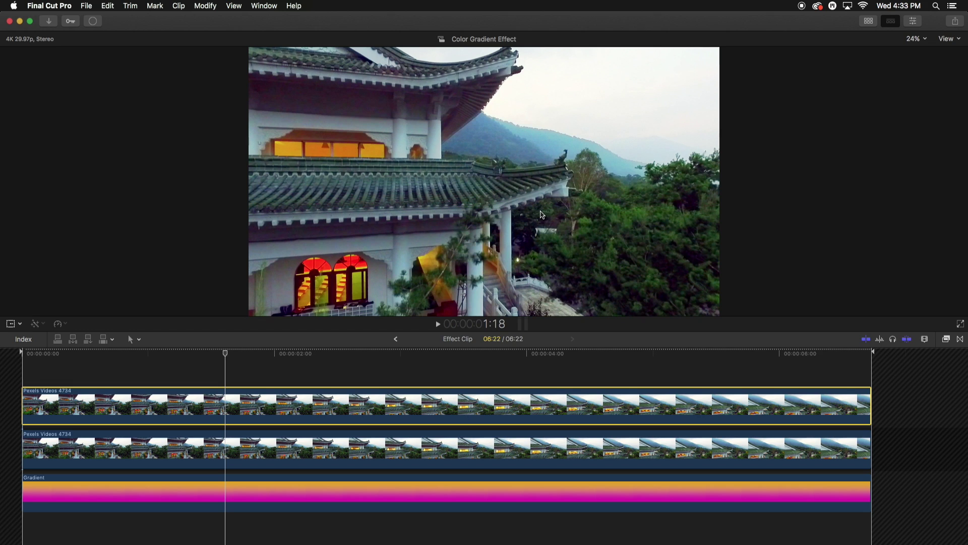
Select the lower temple clip and check its effect settings in the Inspector
left_click(183, 362)
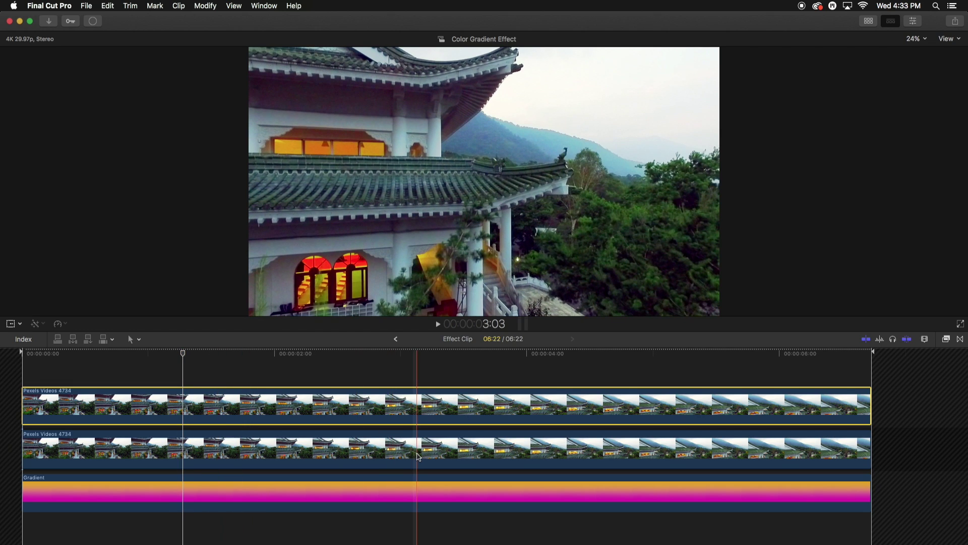
left_click(383, 454)
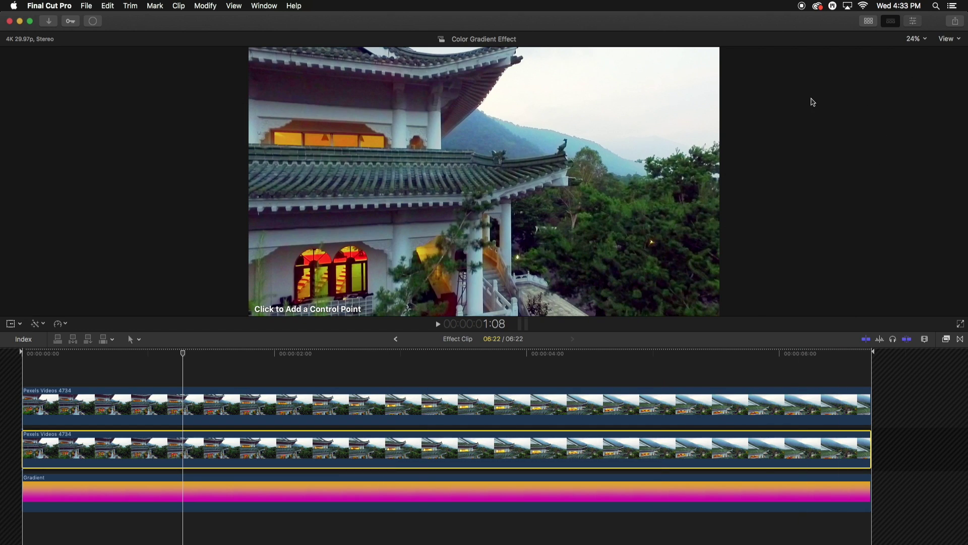
key("super+4")
left_click(844, 294)
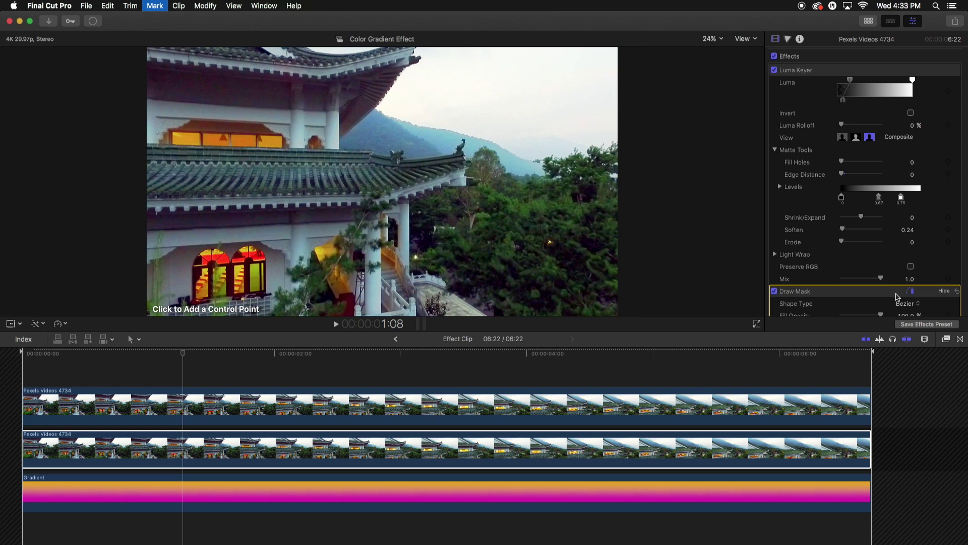
left_click(913, 20)
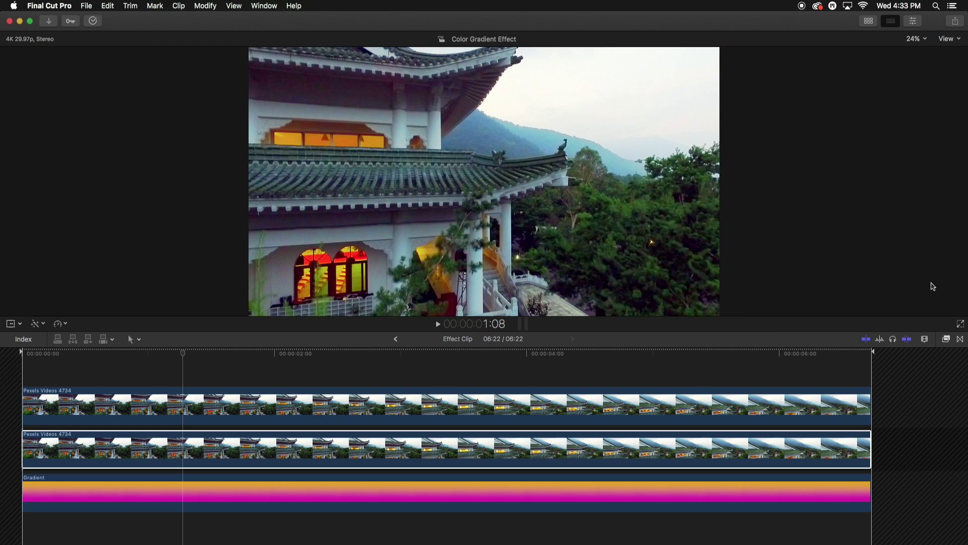
Apply a Draw Mask effect to the upper temple clip
left_click(947, 339)
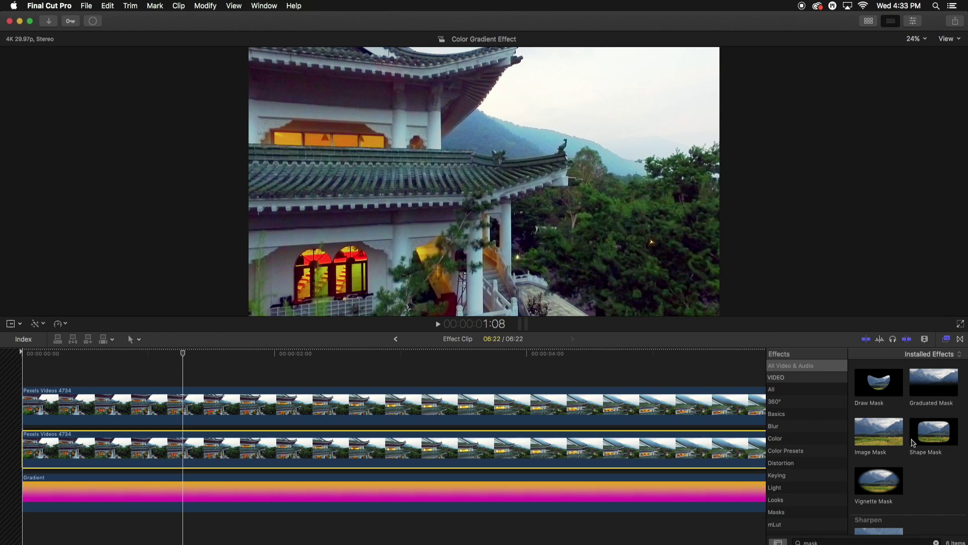
left_click(706, 404)
left_click_drag(879, 384, 677, 410)
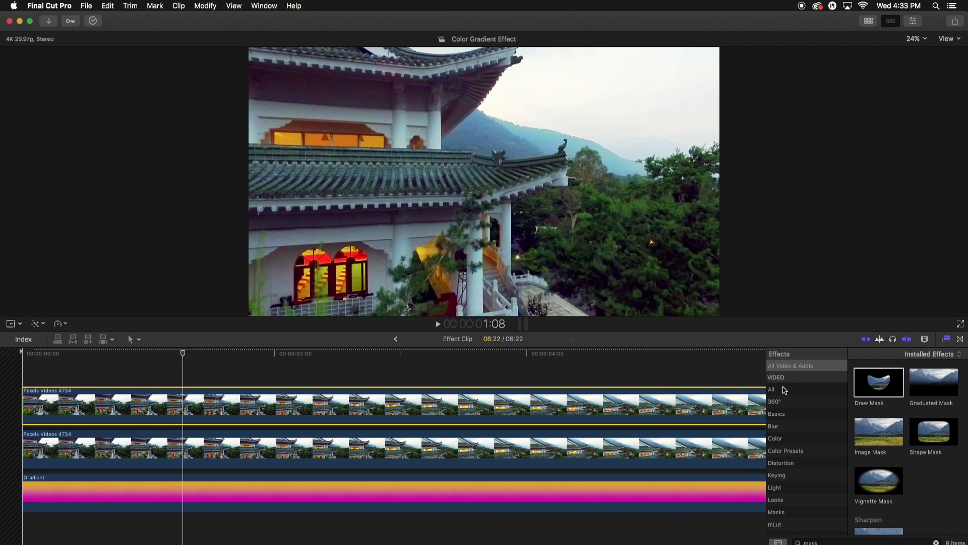
Move the playhead to the clip start, set viewer zoom to 25%, and show Draw Mask settings
key("super+5")
left_click(209, 368)
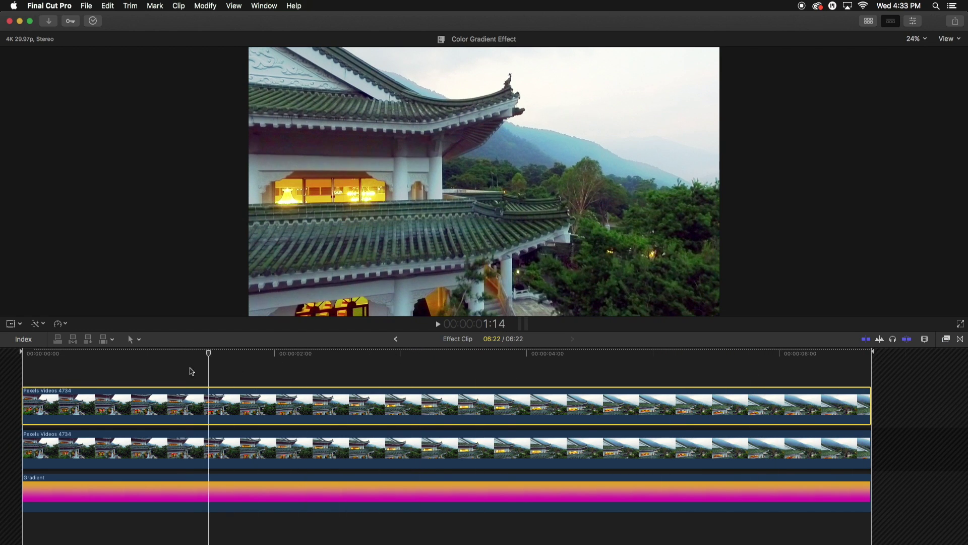
left_click_drag(191, 372, 28, 373)
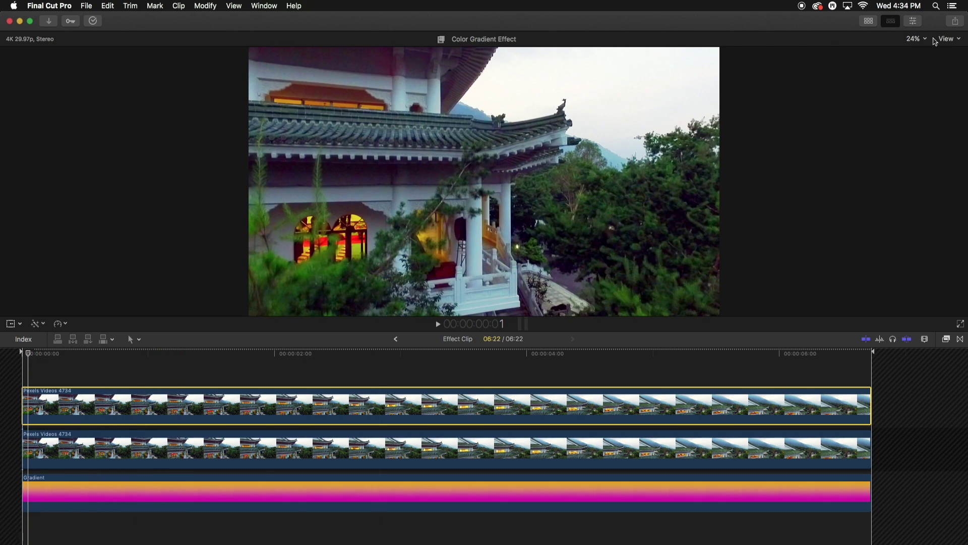
left_click(917, 39)
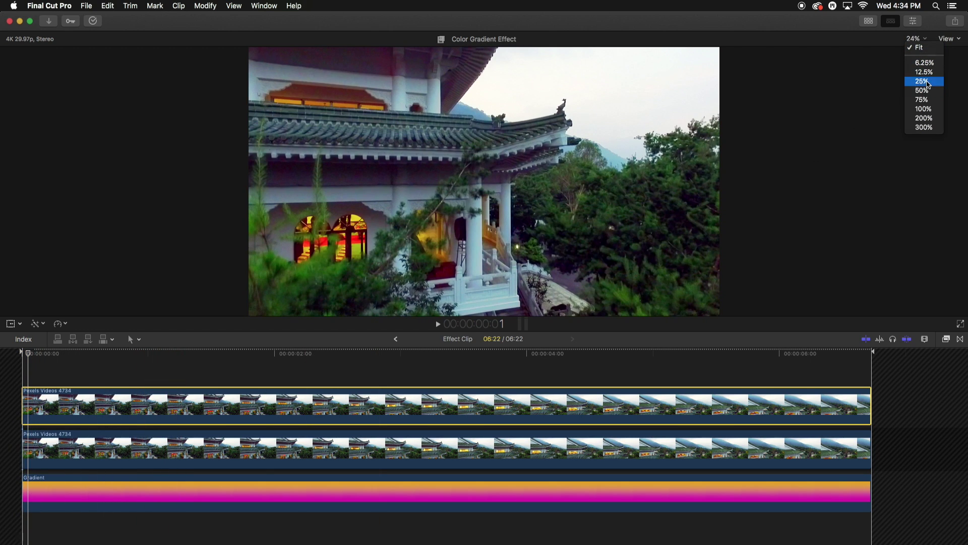
left_click(929, 83)
left_click(914, 21)
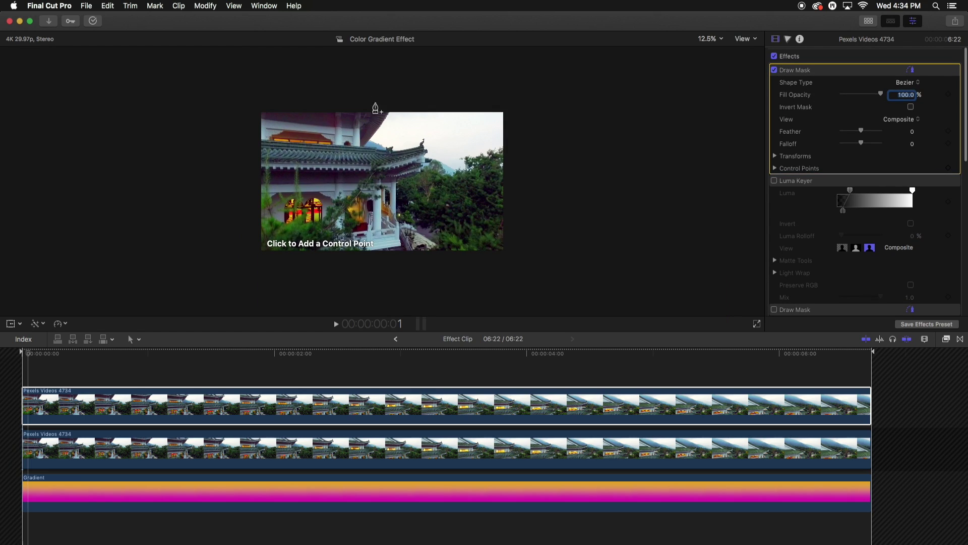
Place mask points around the temple, extending beyond the left frame edge, and close the shape
left_click(393, 108)
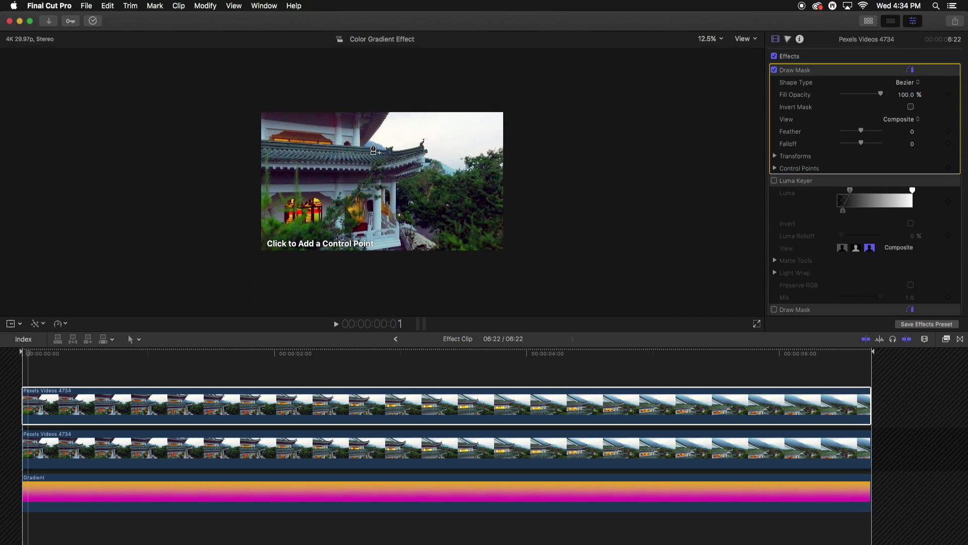
left_click(365, 146)
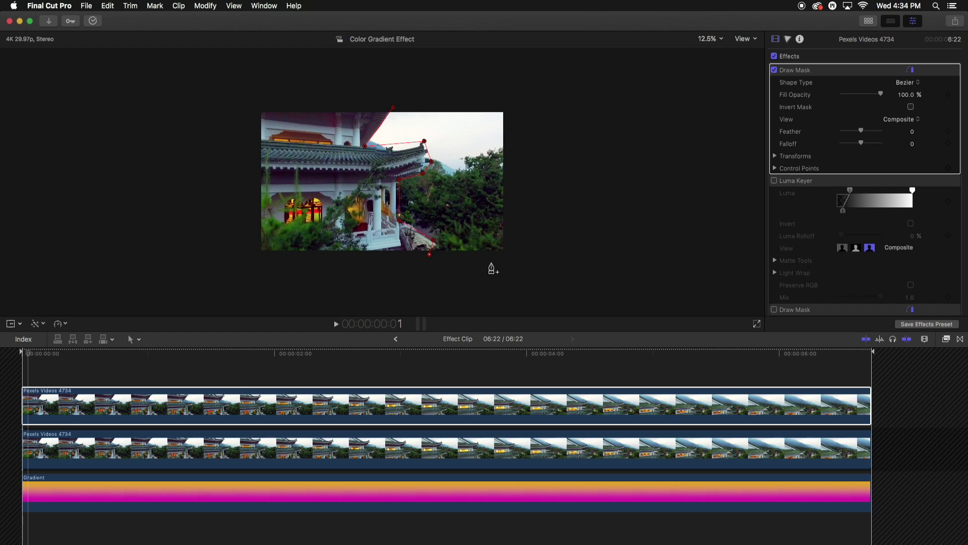
left_click(250, 257)
left_click(251, 99)
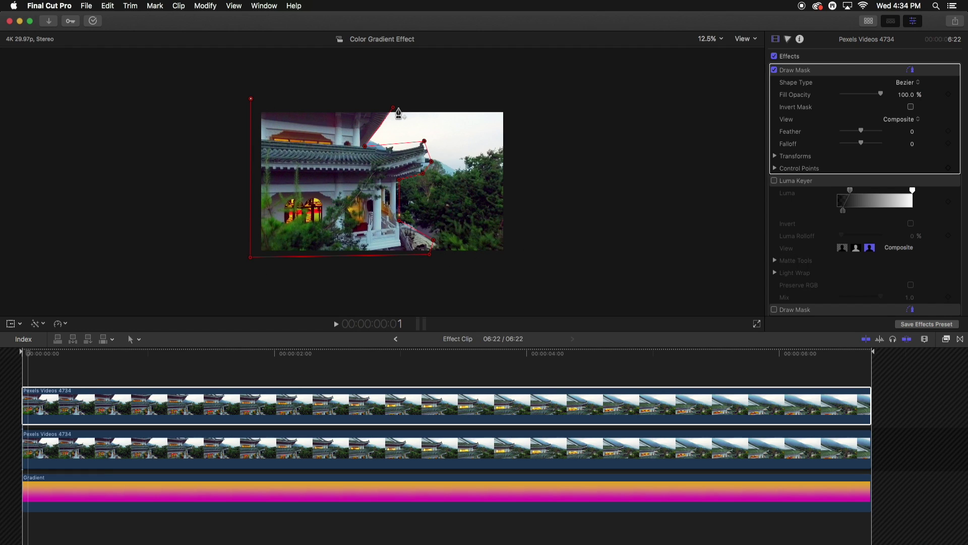
left_click(394, 108)
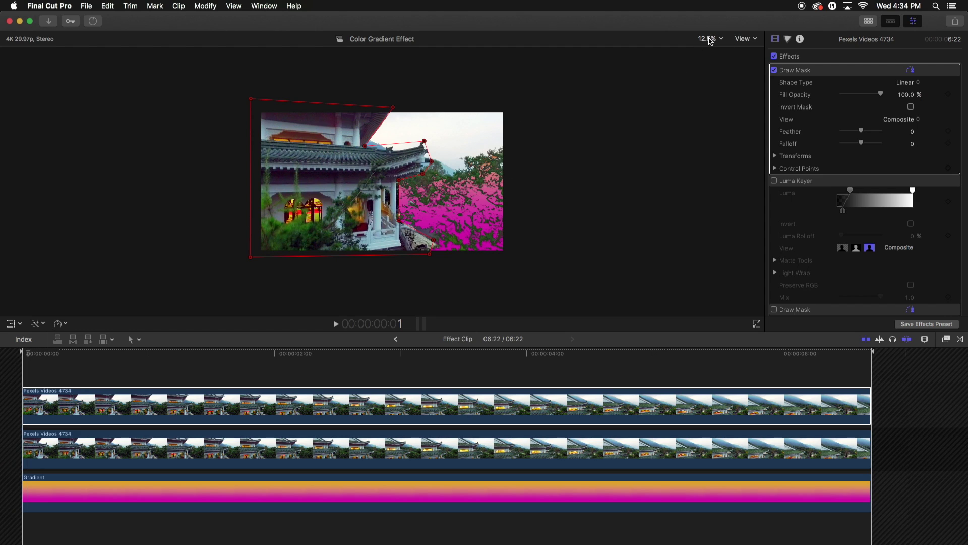
Fit the image to the viewer and set the Draw Mask feather to 100
left_click(711, 41)
left_click(712, 46)
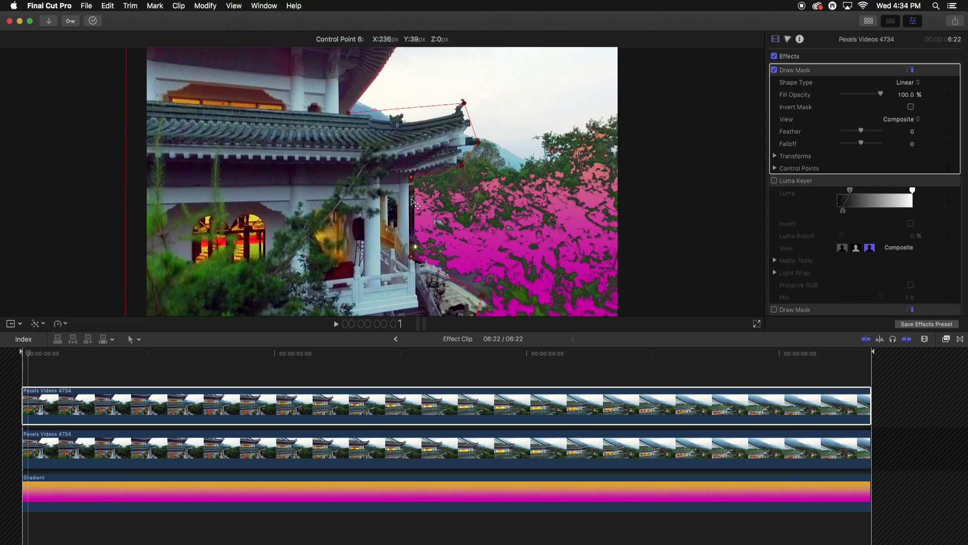
left_click_drag(415, 204, 411, 203)
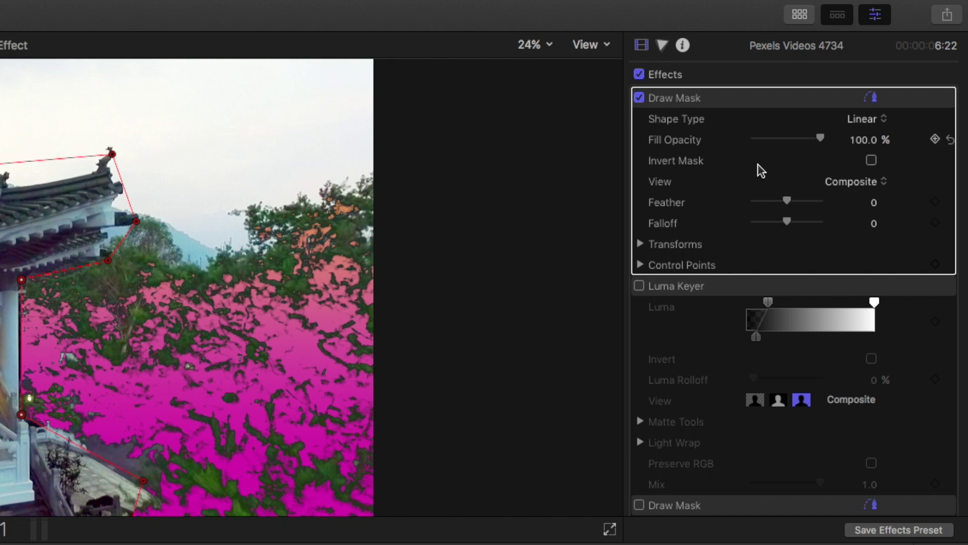
left_click(703, 211)
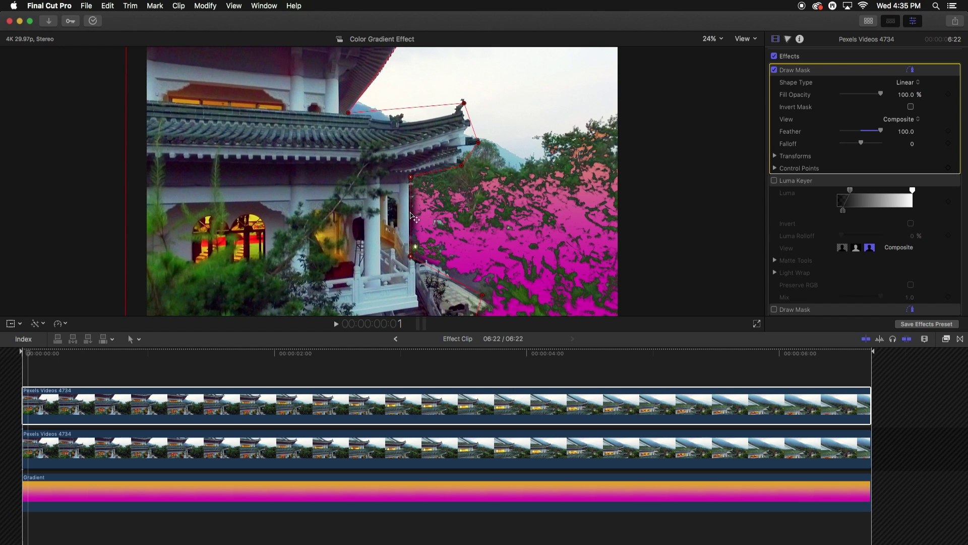
Adjust mask points to follow the roofline, temple edge and pillar
left_click_drag(411, 214, 411, 218)
left_click_drag(476, 146, 469, 134)
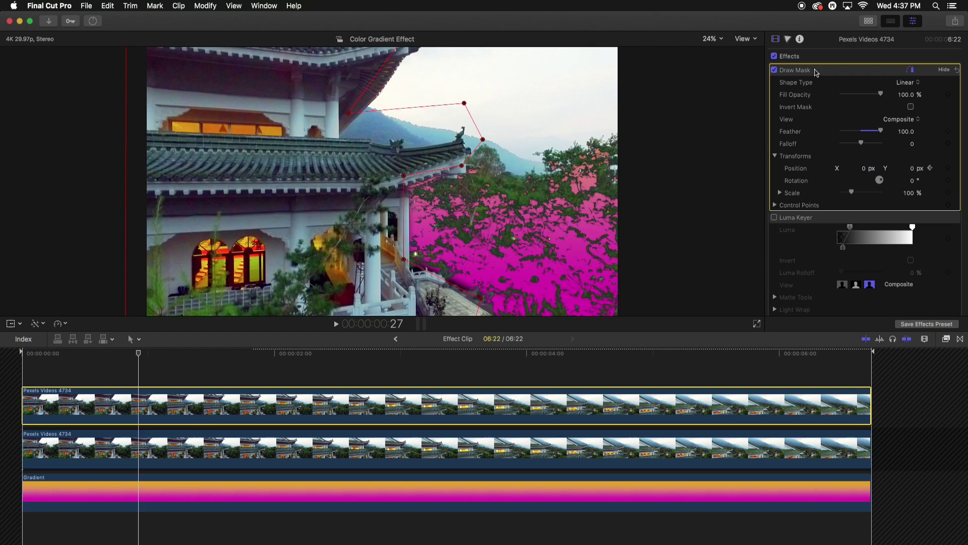
left_click(684, 118)
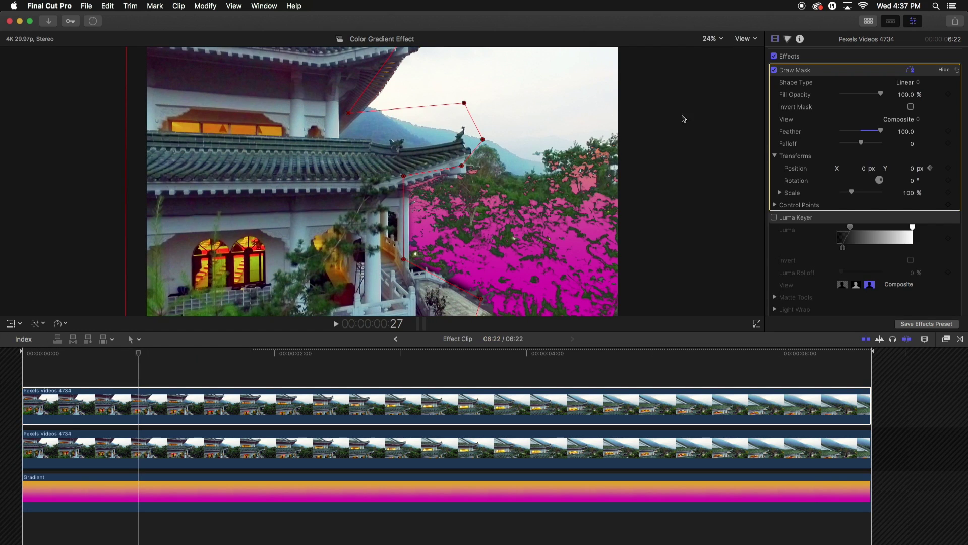
left_click_drag(404, 175, 404, 185)
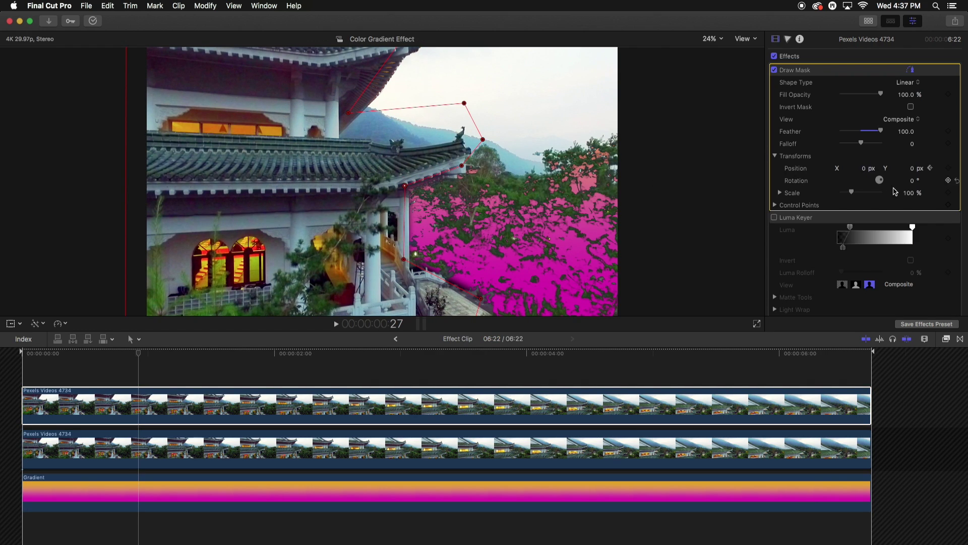
At about 1:00, refit the mask points to the temple, creating a Control Points keyframe
left_click(775, 156)
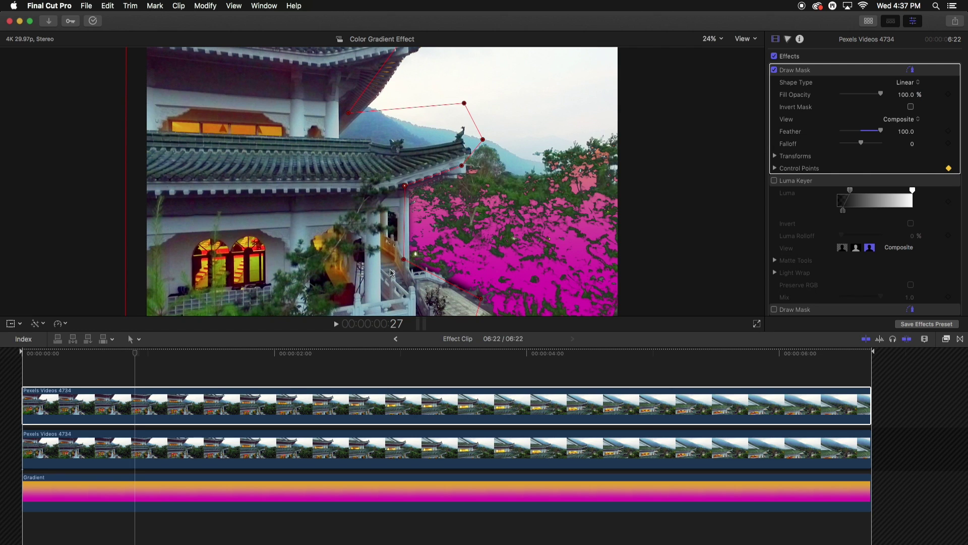
left_click_drag(199, 353, 161, 355)
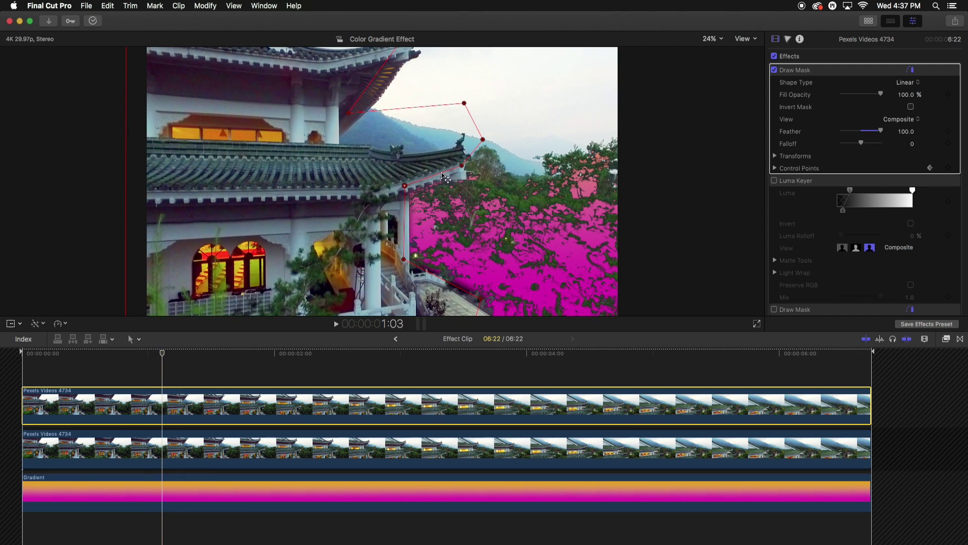
left_click_drag(446, 178, 448, 184)
left_click(200, 355)
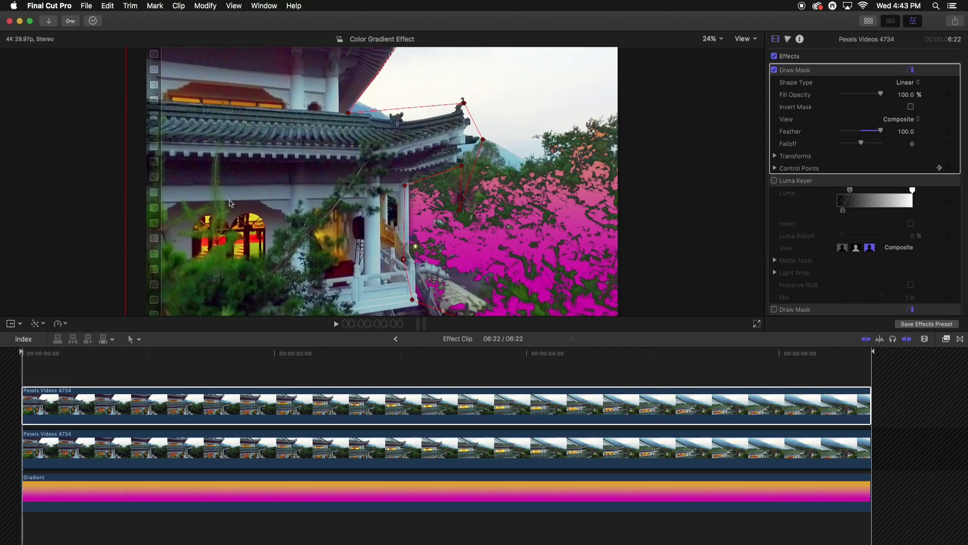
Play back the composite and review the frames, stopping at 3:25
left_click(172, 412)
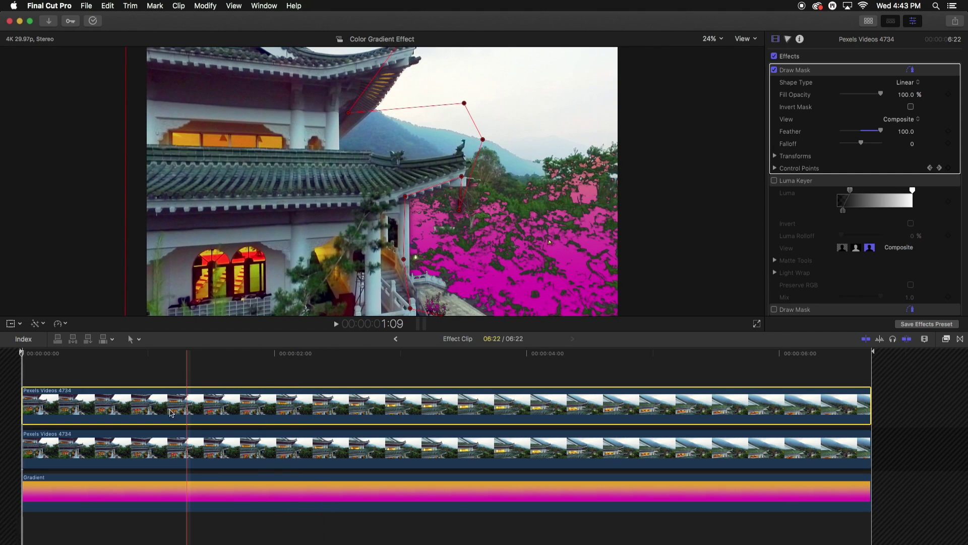
left_click(149, 453)
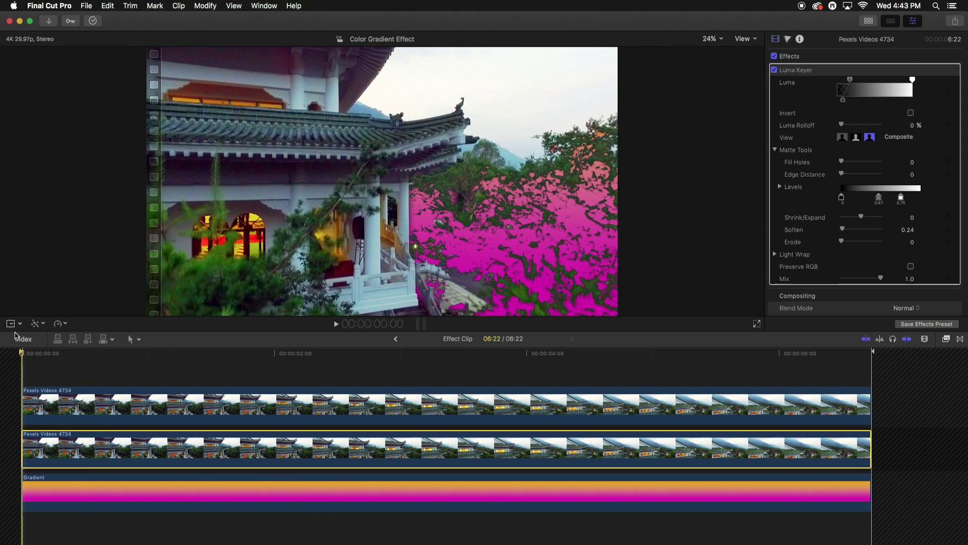
key("space")
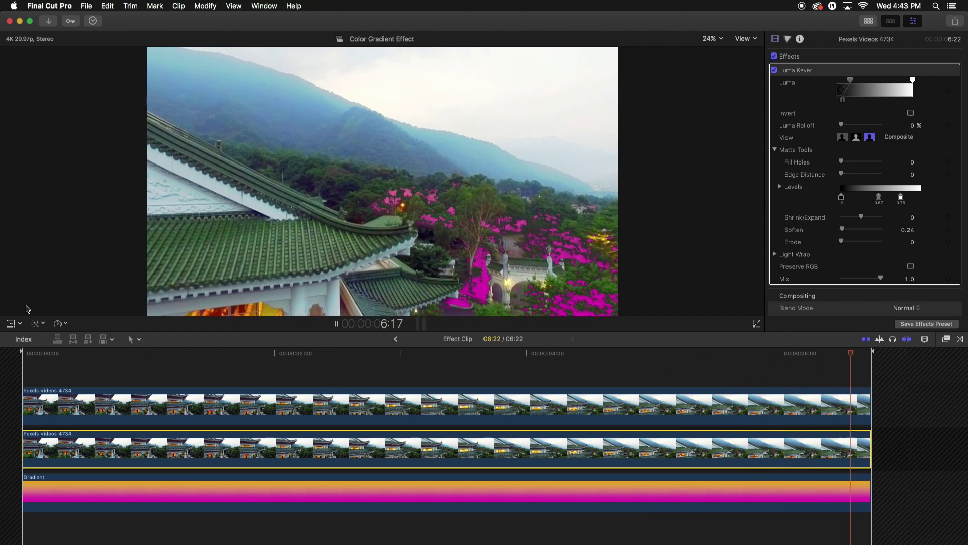
left_click_drag(110, 354, 2, 366)
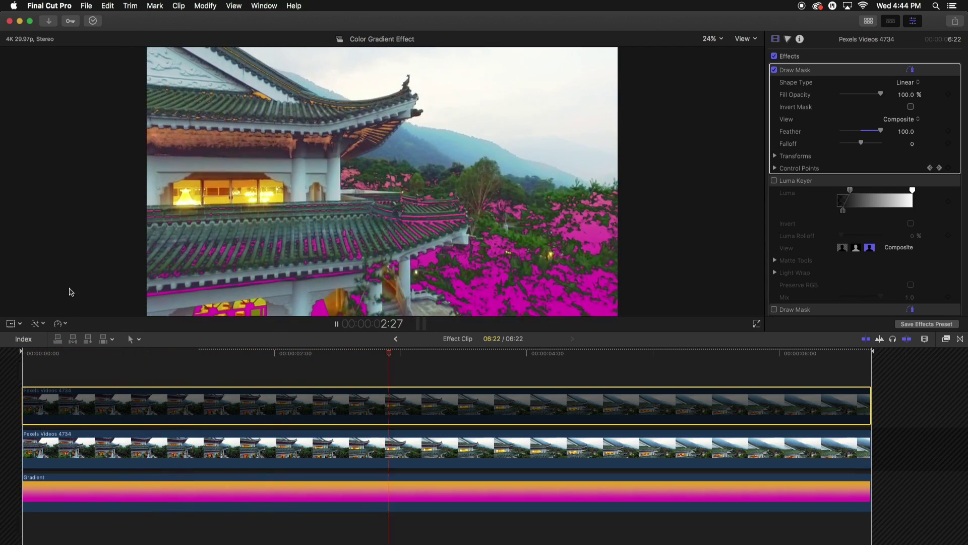
key("space")
Re-enable the top temple clip and combine the stacked clips into a compound clip
key("v")
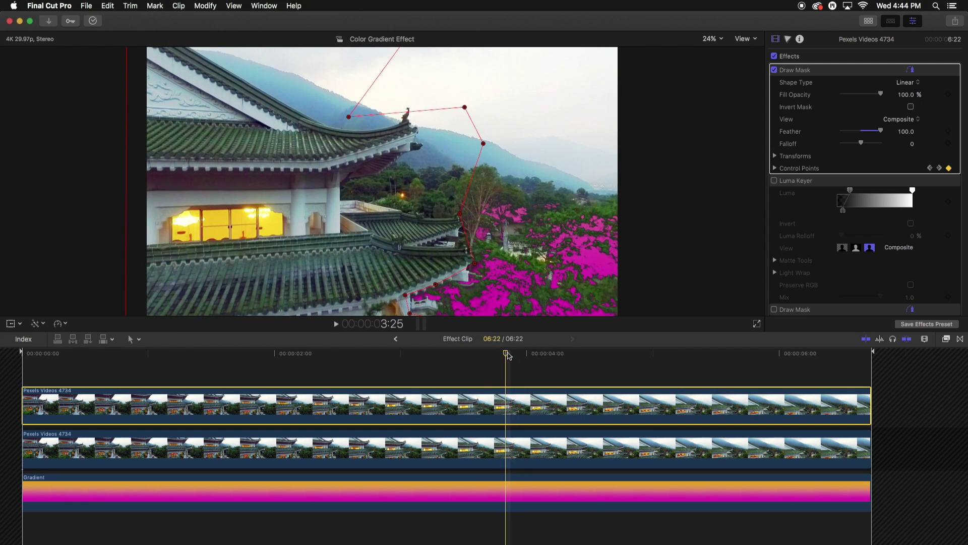
key("space")
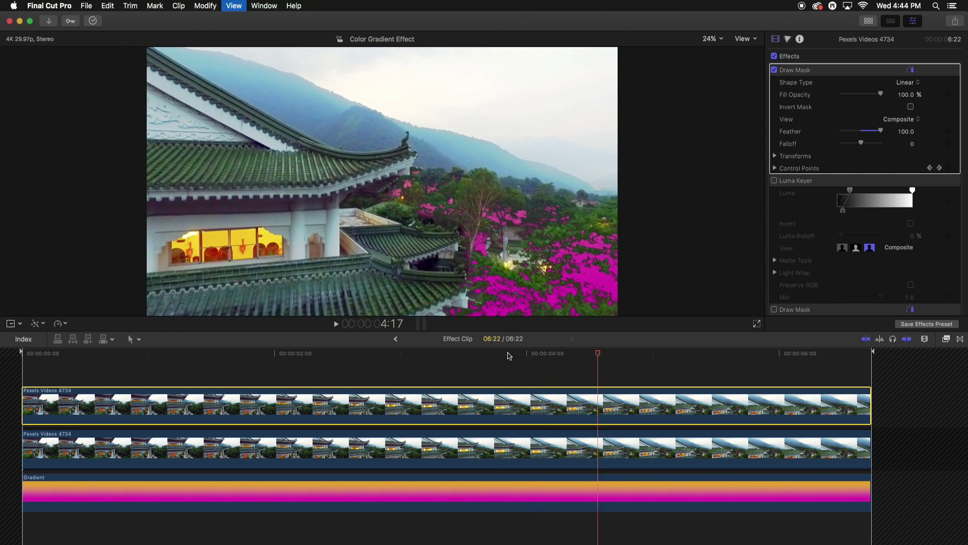
left_click(242, 362)
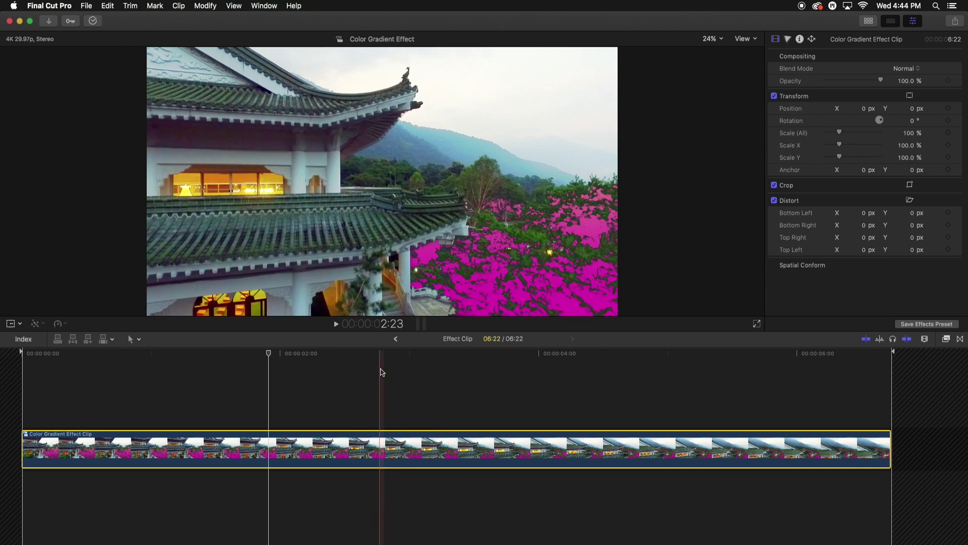
left_click(382, 372)
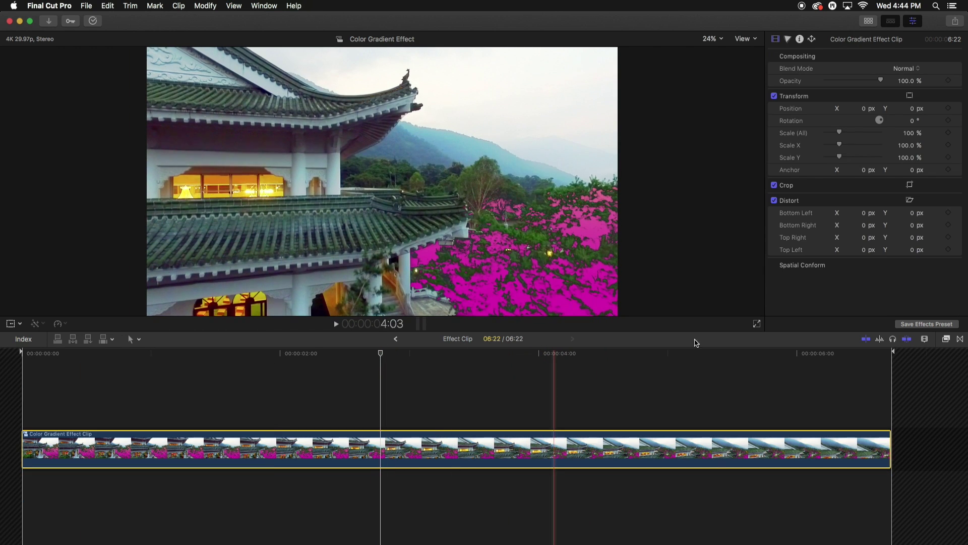
Apply the Custom LUT effect to the compound clip
left_click(947, 339)
key("cmd+f")
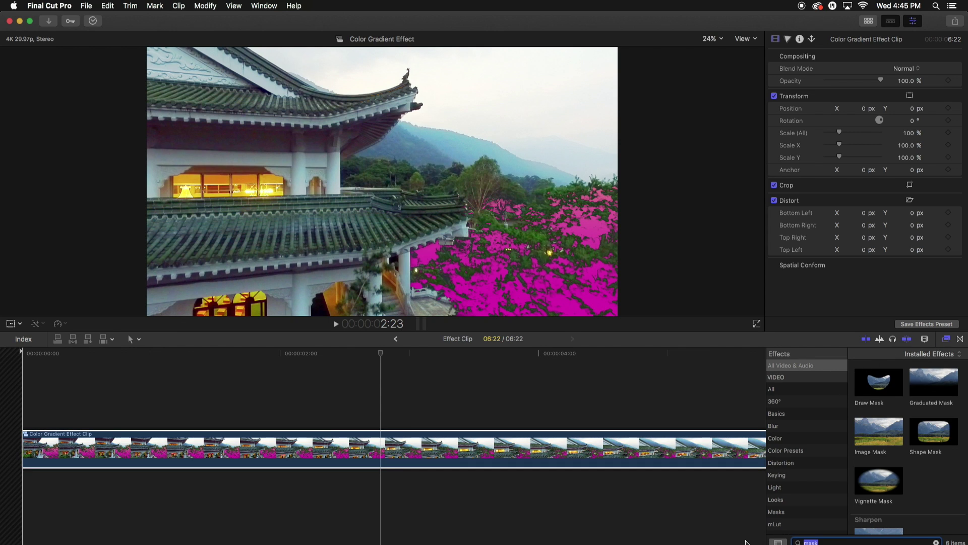
left_click_drag(878, 382, 675, 454)
left_click(944, 339)
Add Letterbox above the Custom LUT at 2.35:1 and play the result from the start
left_click(941, 339)
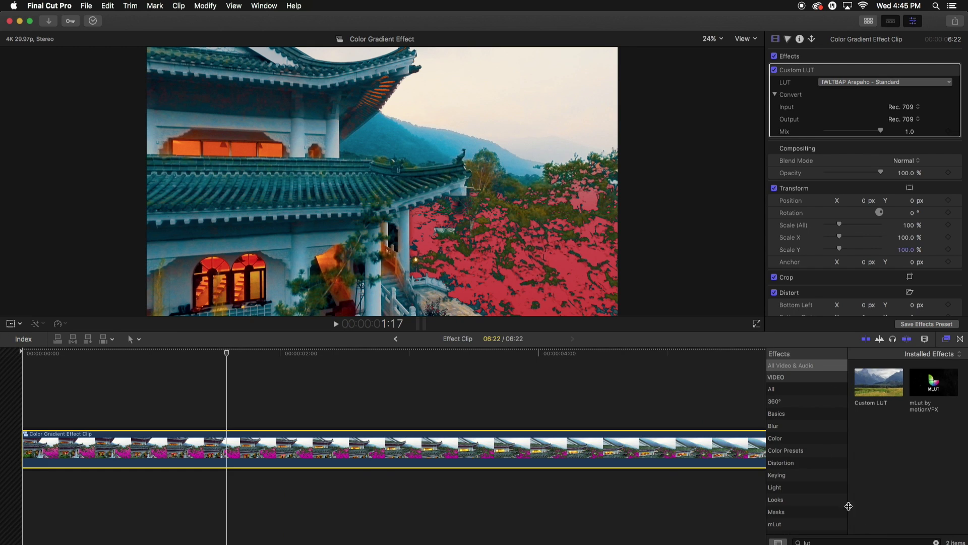
left_click(937, 542)
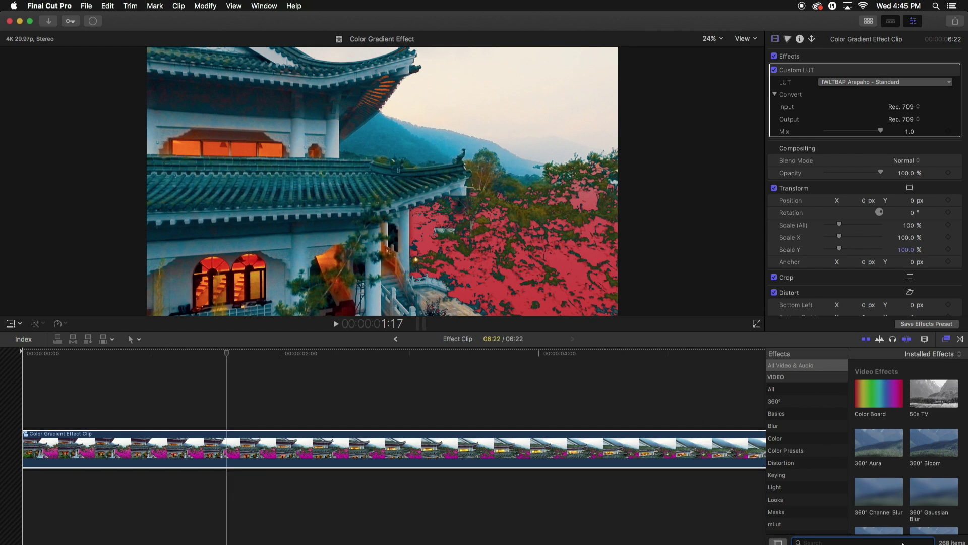
left_click_drag(882, 385, 676, 446)
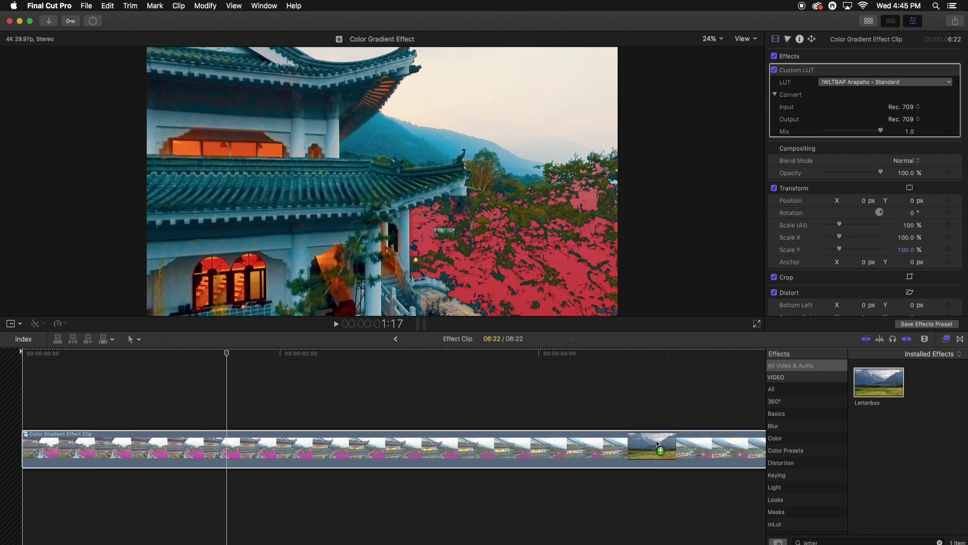
key("super+5")
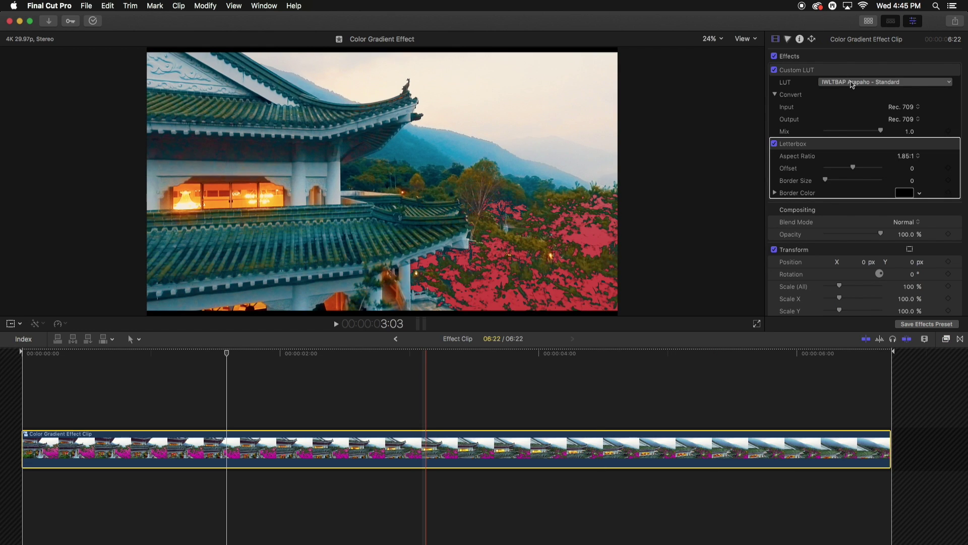
left_click_drag(854, 145, 858, 76)
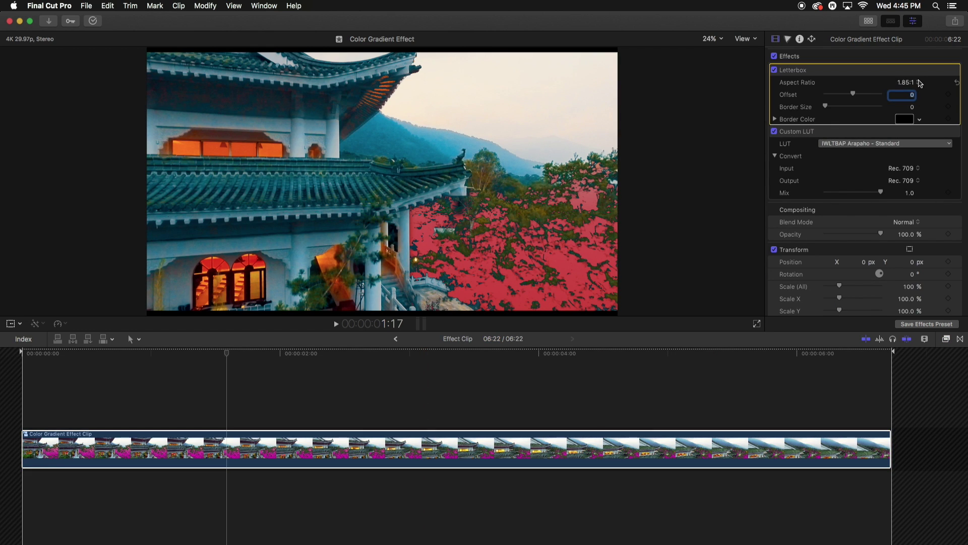
left_click(906, 82)
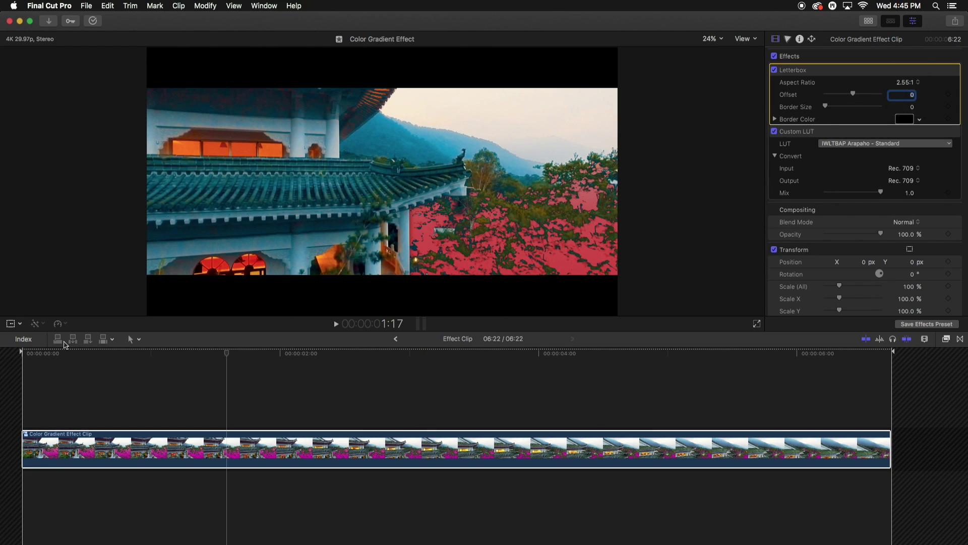
left_click(32, 355)
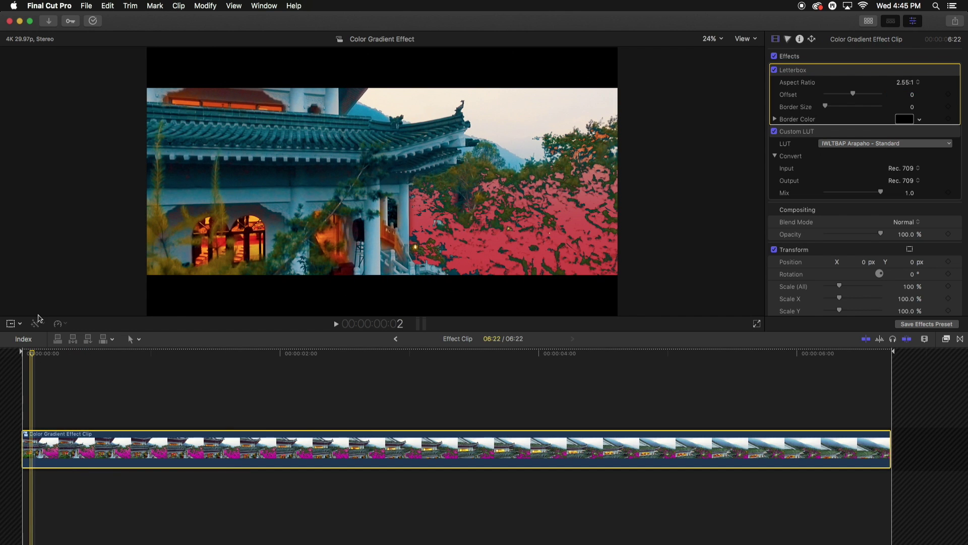
key("space")
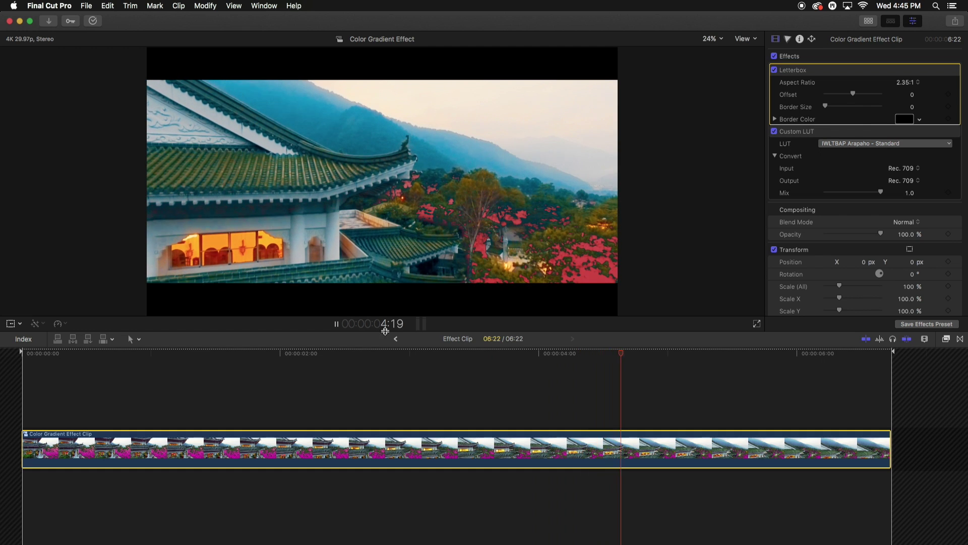
key("space")
left_click(182, 353)
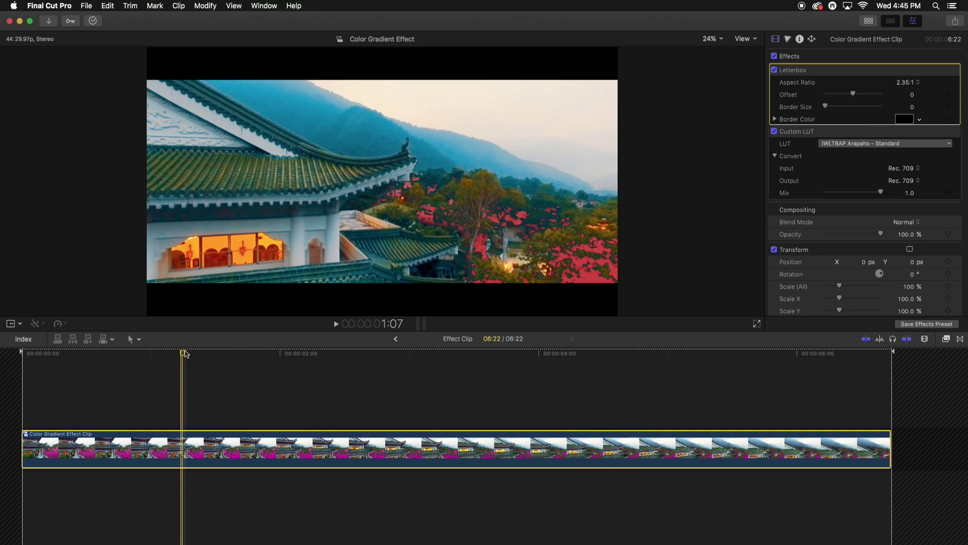